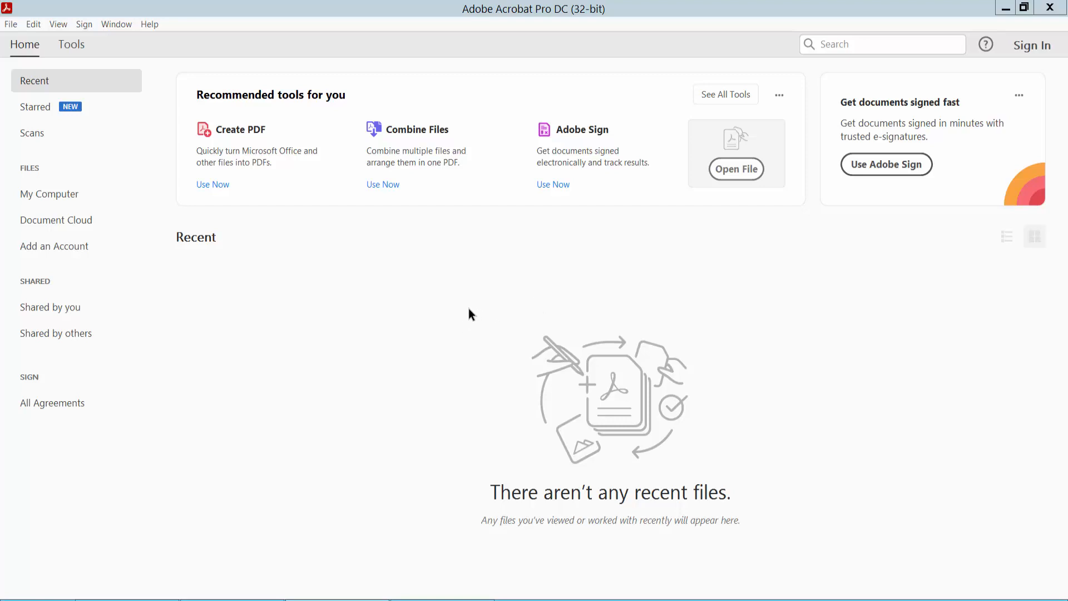
- Open the Word document Fillable PDF Form from the Desktop as a PDF, listing all file types to find it
{"action": "left_click", "coordinate": [10, 25]}
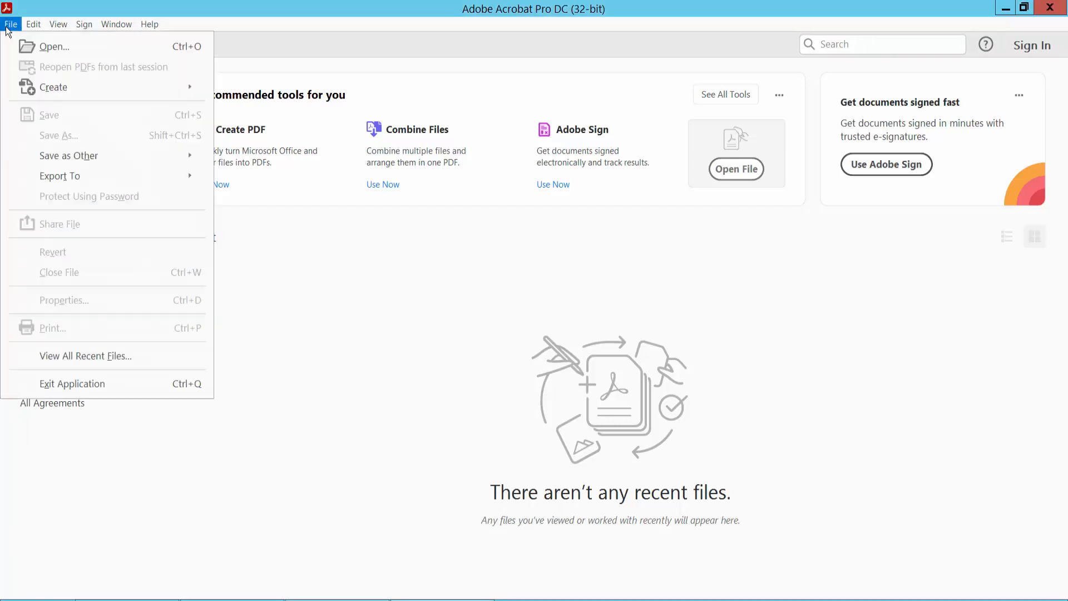
{"action": "left_click", "coordinate": [52, 50]}
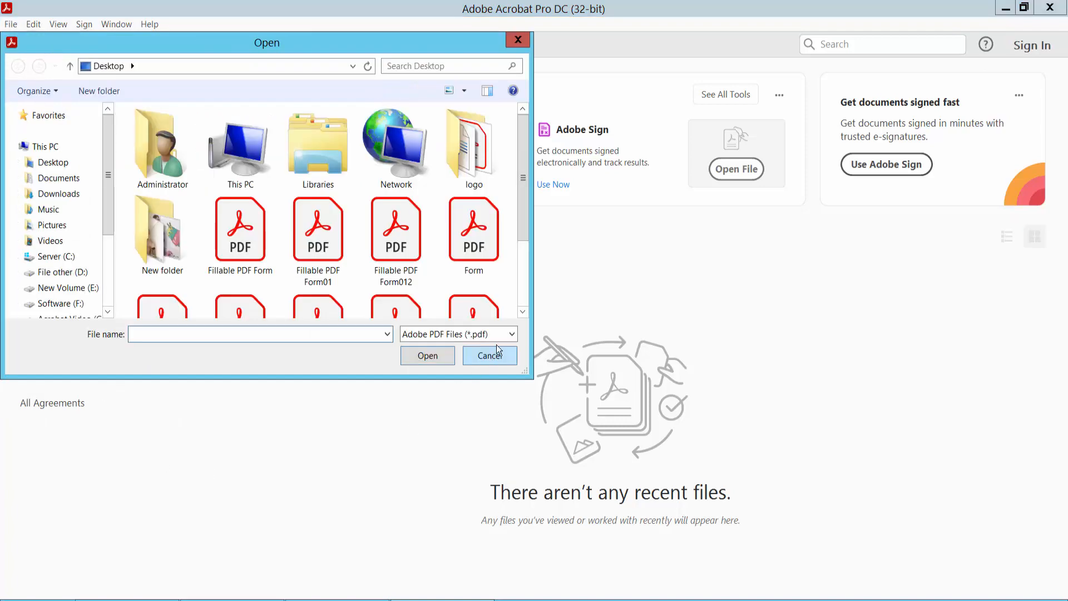
{"action": "left_click", "coordinate": [501, 333]}
{"action": "left_click", "coordinate": [425, 360]}
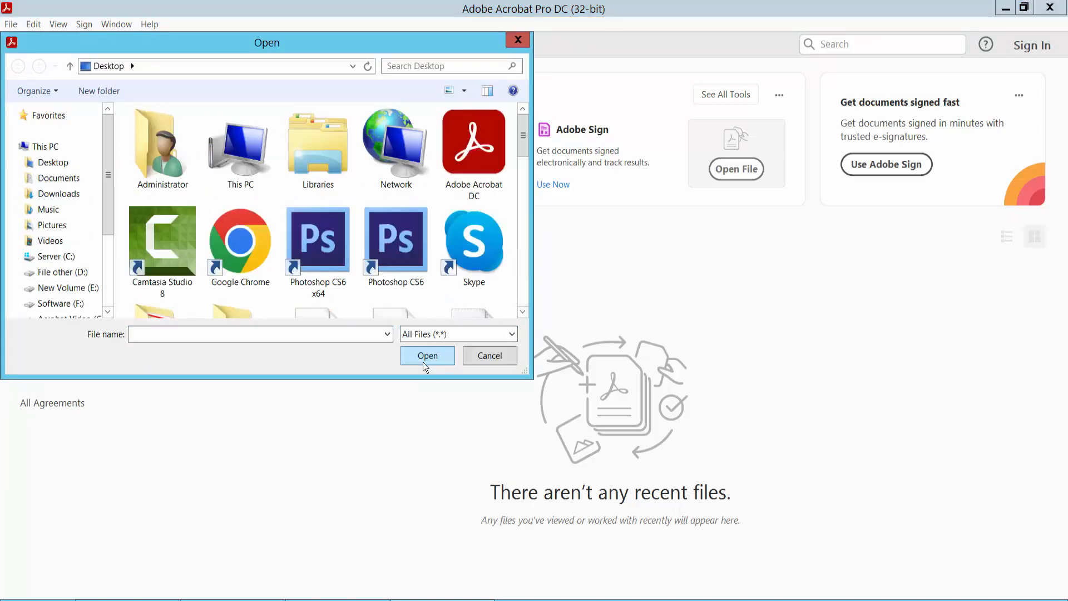
{"action": "left_click", "coordinate": [318, 245]}
{"action": "scroll", "coordinate": [290, 250], "scroll_direction": "down", "scroll_amount": 5}
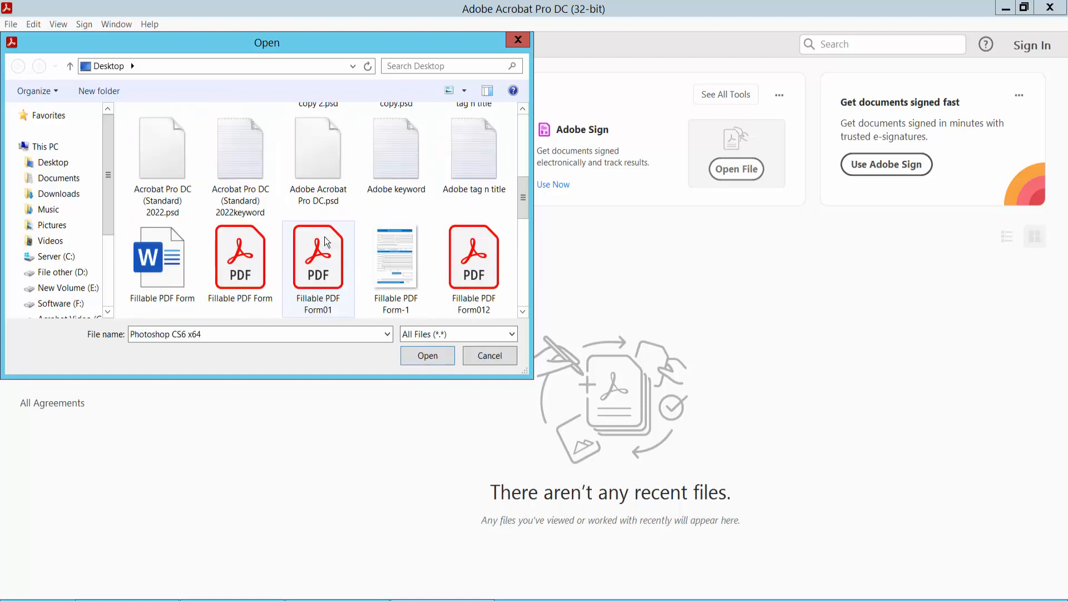
{"action": "left_click", "coordinate": [179, 270]}
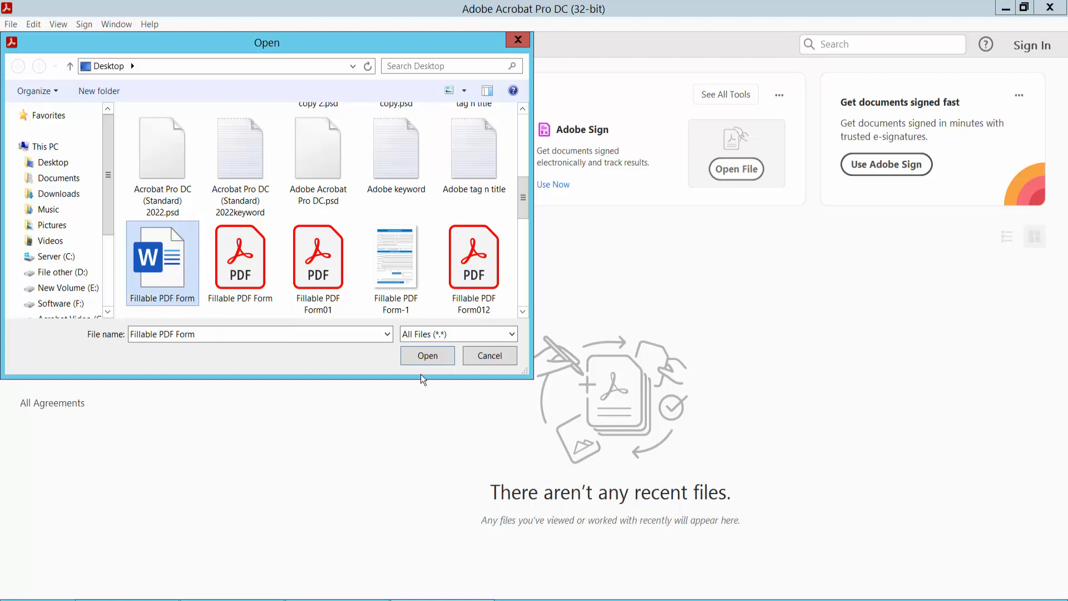
{"action": "left_click", "coordinate": [425, 360]}
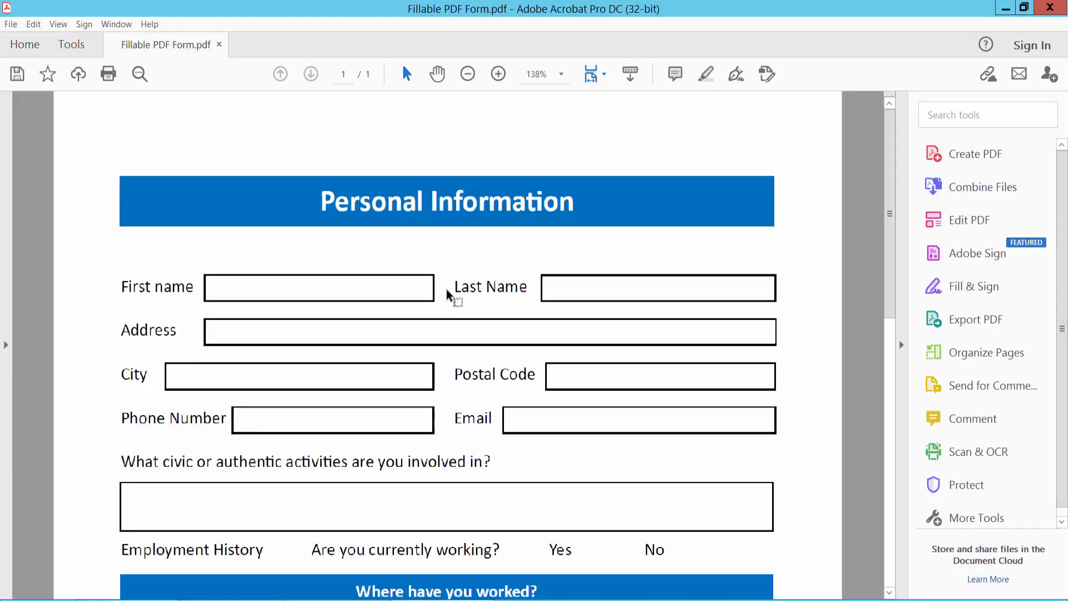
- Look over the opened form and start Prepare Form on it as a single file
{"action": "scroll", "coordinate": [477, 286], "scroll_direction": "down", "scroll_amount": 4, "text": "ctrl"}
{"action": "scroll", "coordinate": [517, 278], "scroll_direction": "down", "scroll_amount": 2}
{"action": "scroll", "coordinate": [519, 289], "scroll_direction": "up", "scroll_amount": 2}
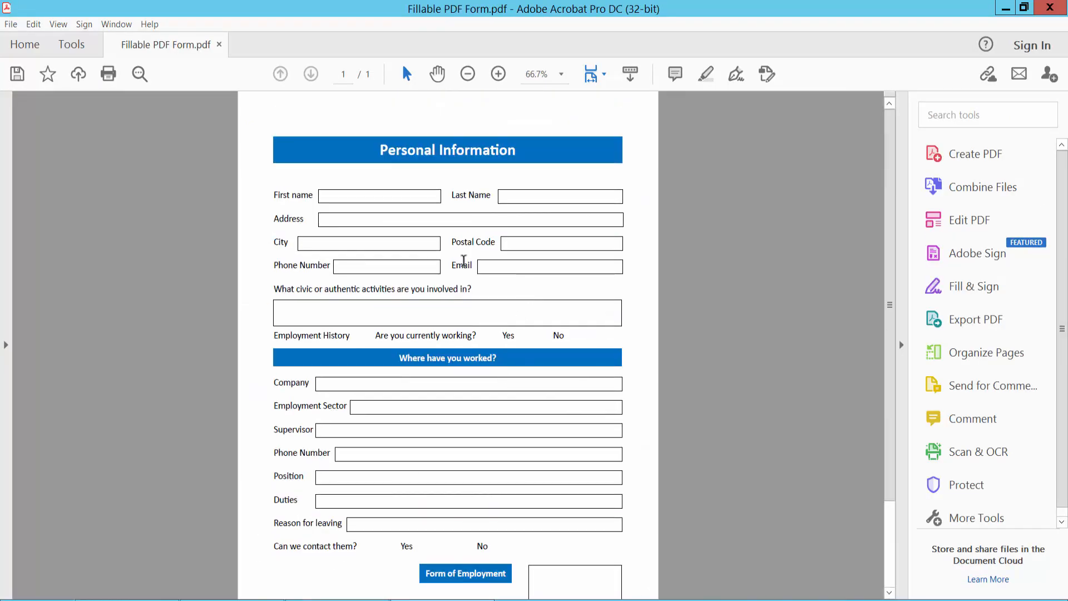
{"action": "scroll", "coordinate": [528, 310], "scroll_direction": "down", "scroll_amount": 1, "text": "ctrl"}
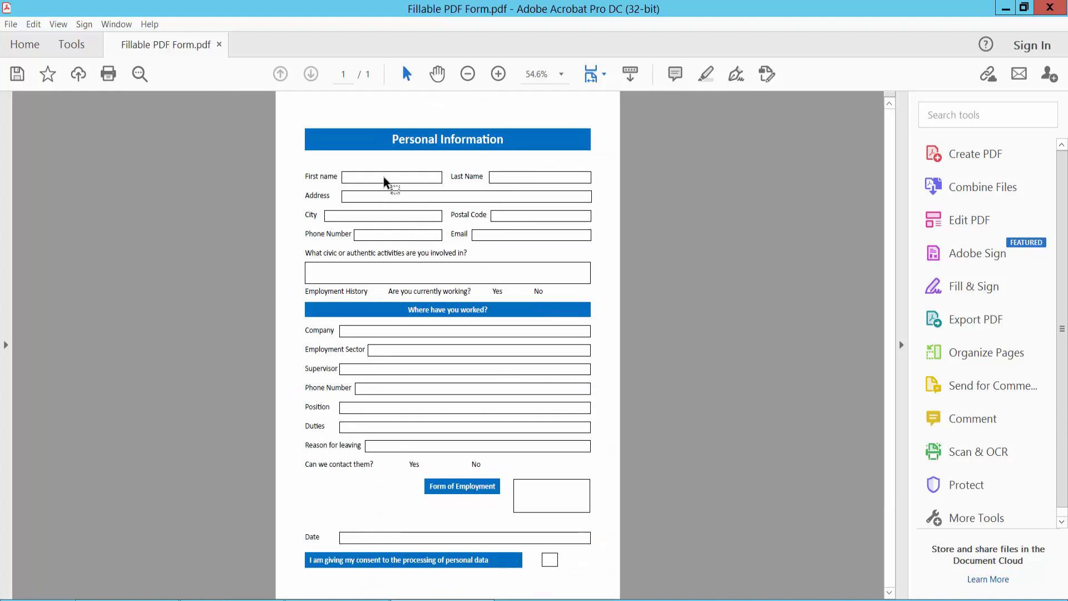
{"action": "scroll", "coordinate": [522, 256], "scroll_direction": "up", "scroll_amount": 1, "text": "ctrl"}
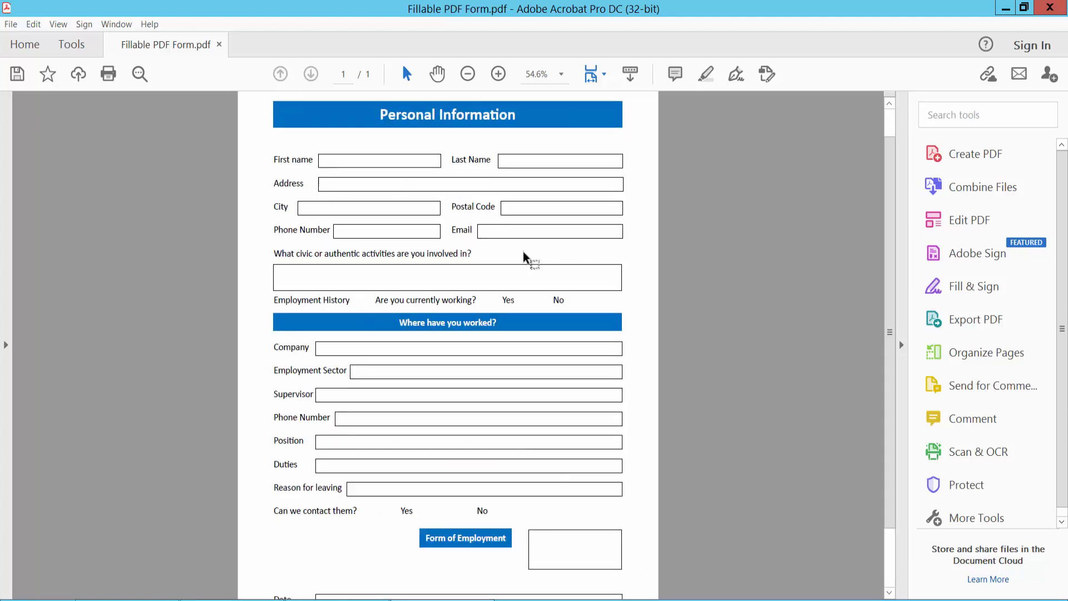
{"action": "scroll", "coordinate": [525, 257], "scroll_direction": "up", "scroll_amount": 1, "text": "ctrl"}
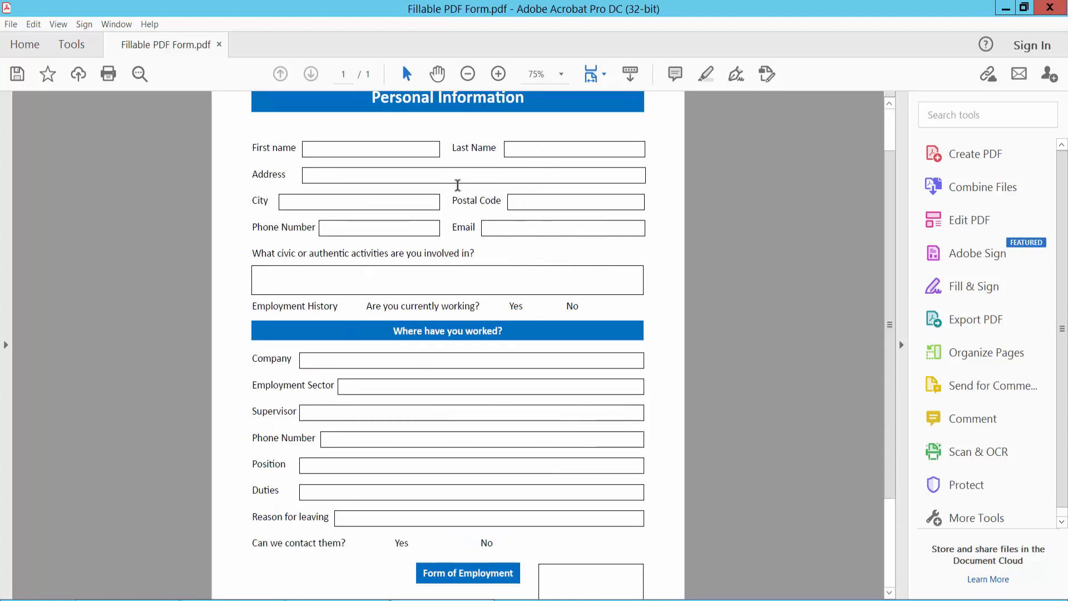
{"action": "left_click", "coordinate": [74, 46]}
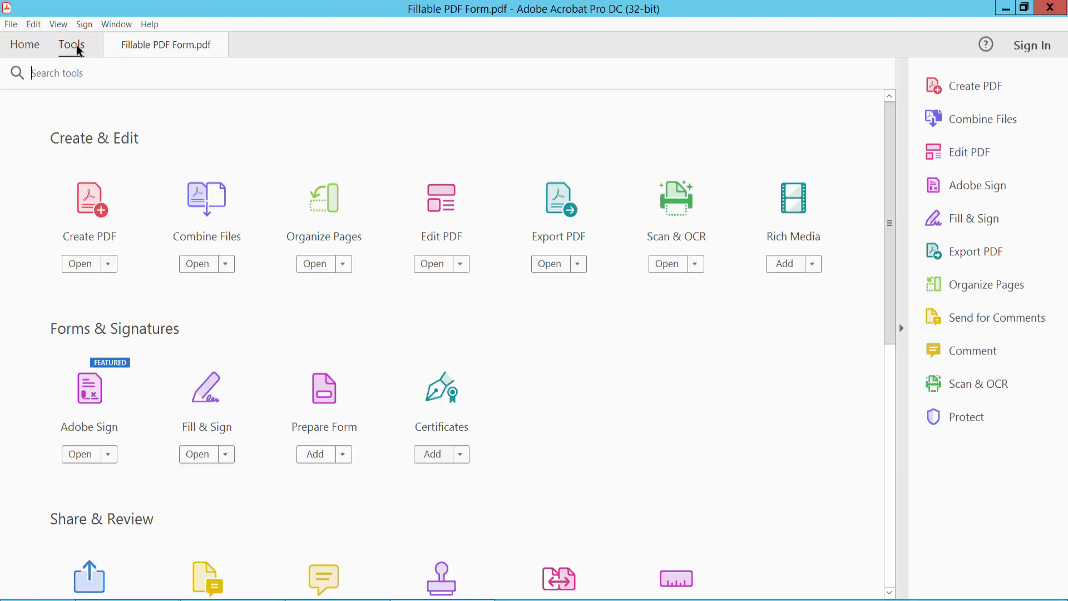
{"action": "scroll", "coordinate": [306, 198], "scroll_direction": "down", "scroll_amount": 3}
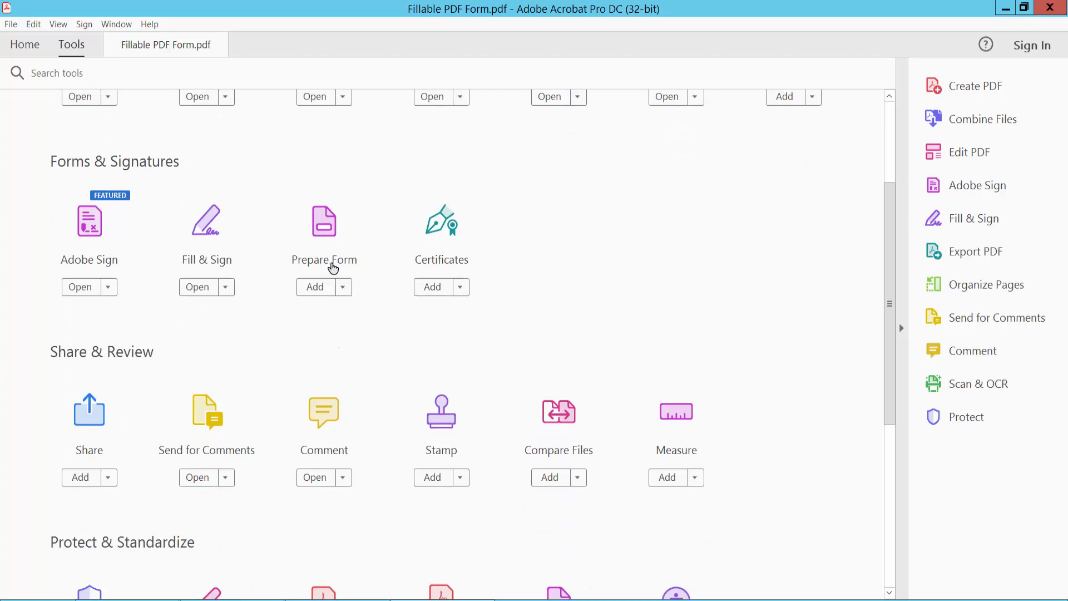
{"action": "left_click", "coordinate": [325, 236]}
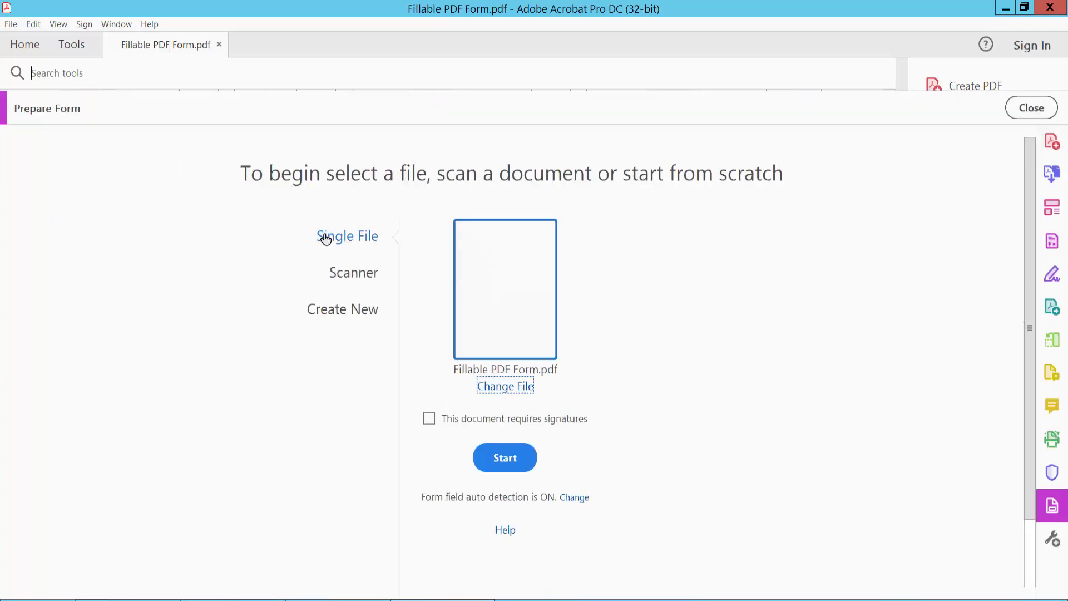
{"action": "left_click", "coordinate": [505, 460]}
{"action": "left_click", "coordinate": [610, 340]}
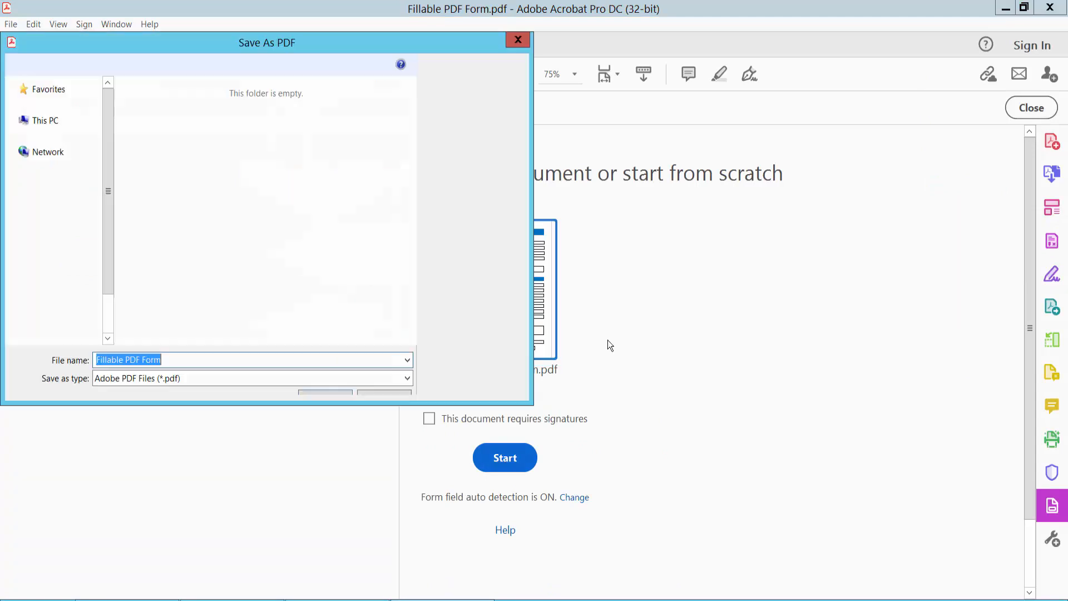
- Save the form on the Desktop as Fillable PDF Form05
{"action": "left_click", "coordinate": [55, 162]}
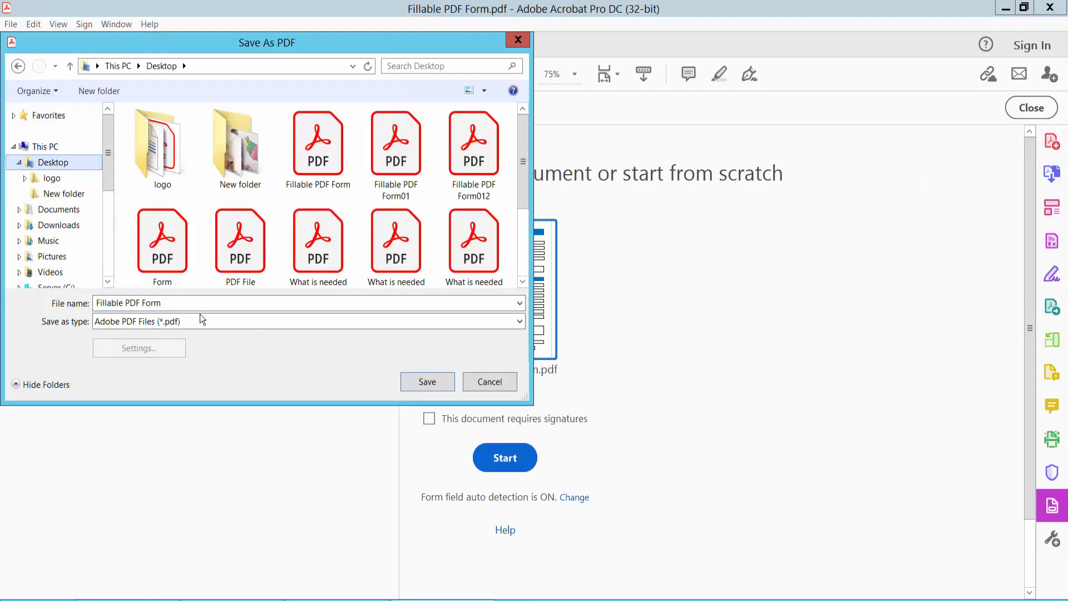
{"action": "left_click", "coordinate": [182, 306]}
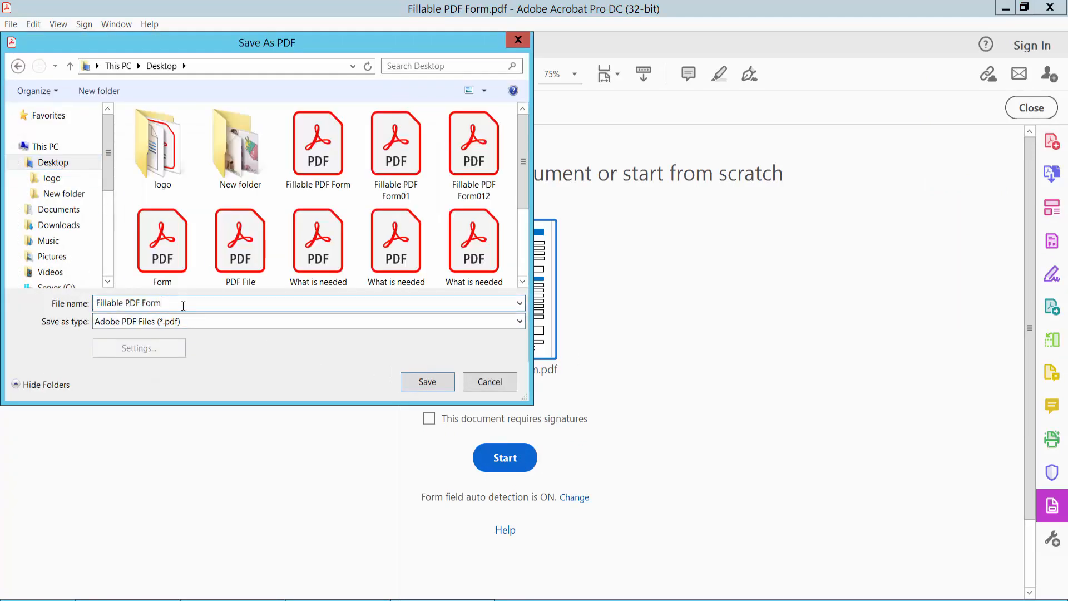
{"action": "type", "text": "05"}
{"action": "left_click", "coordinate": [423, 382]}
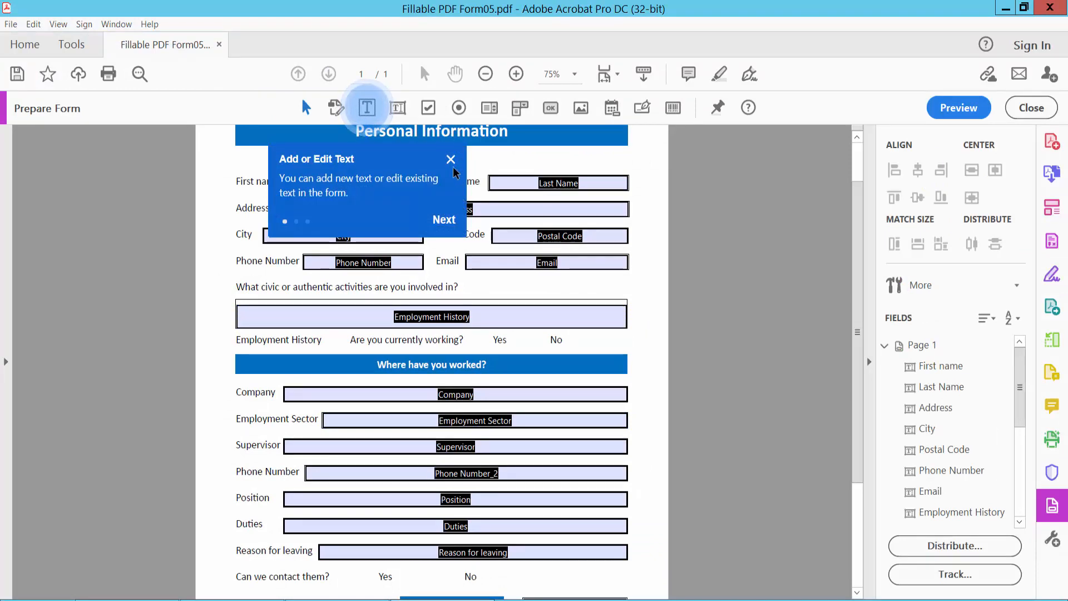
- Dismiss the introductory tip and stretch the Employment History text field to fill the box below the civic activities question
{"action": "left_click", "coordinate": [450, 160]}
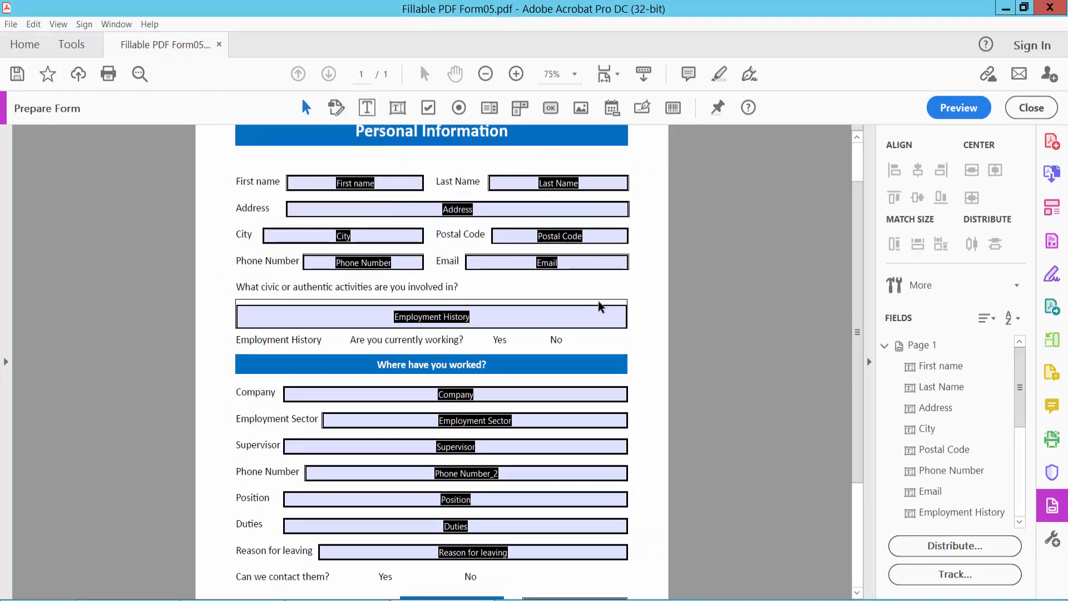
{"action": "left_click", "coordinate": [372, 261]}
{"action": "left_click", "coordinate": [432, 308]}
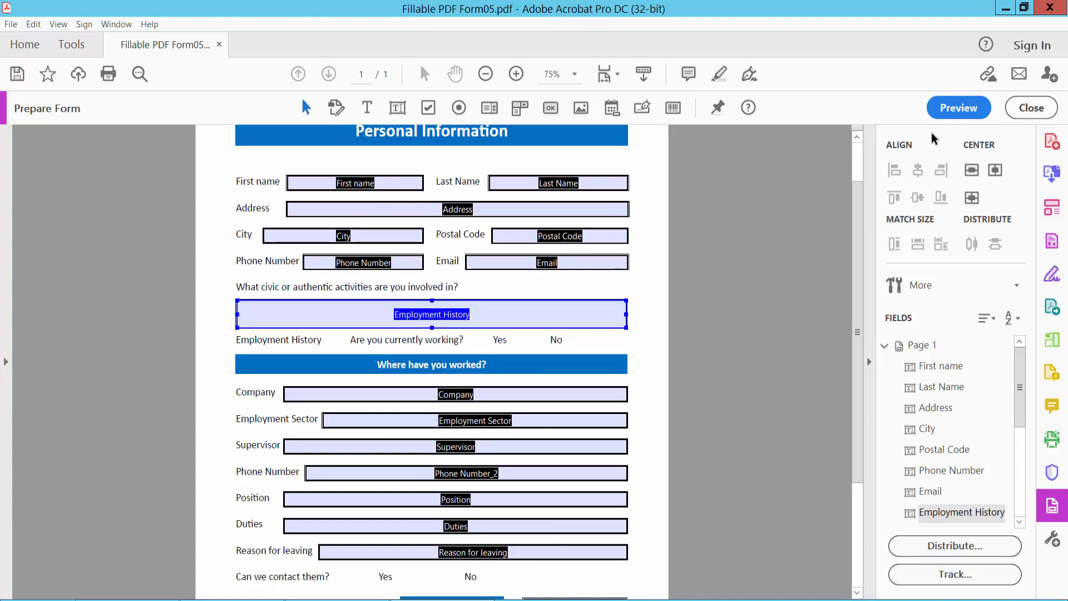
- Preview the form, enter "you can type text and 2648" in the First name field, and return to form editing
{"action": "left_click", "coordinate": [959, 107]}
{"action": "left_click", "coordinate": [456, 185]}
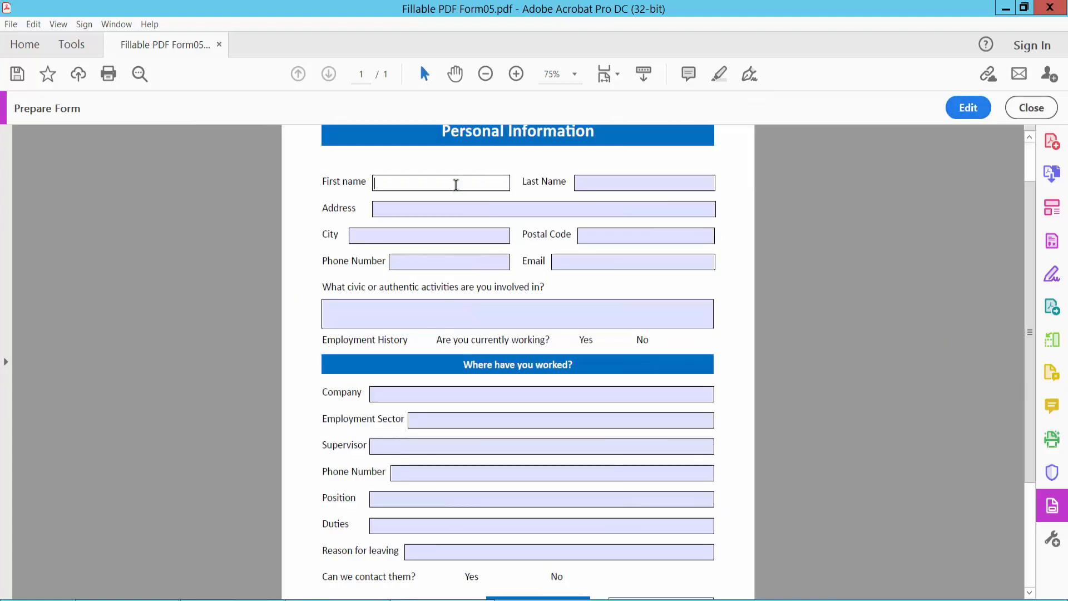
{"action": "type", "text": "you can type text and 2648"}
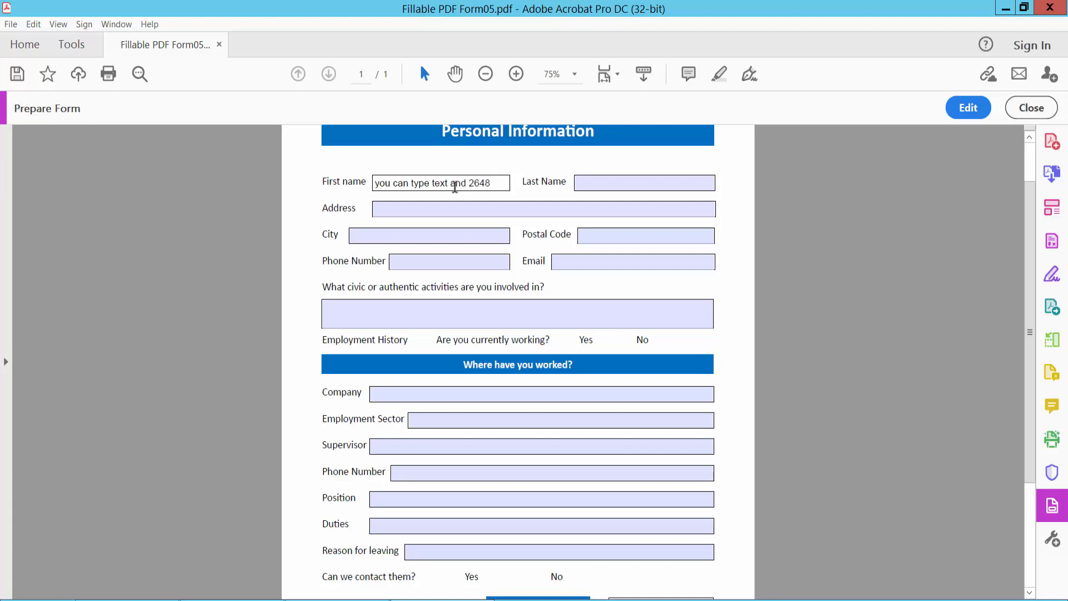
{"action": "left_click", "coordinate": [966, 108]}
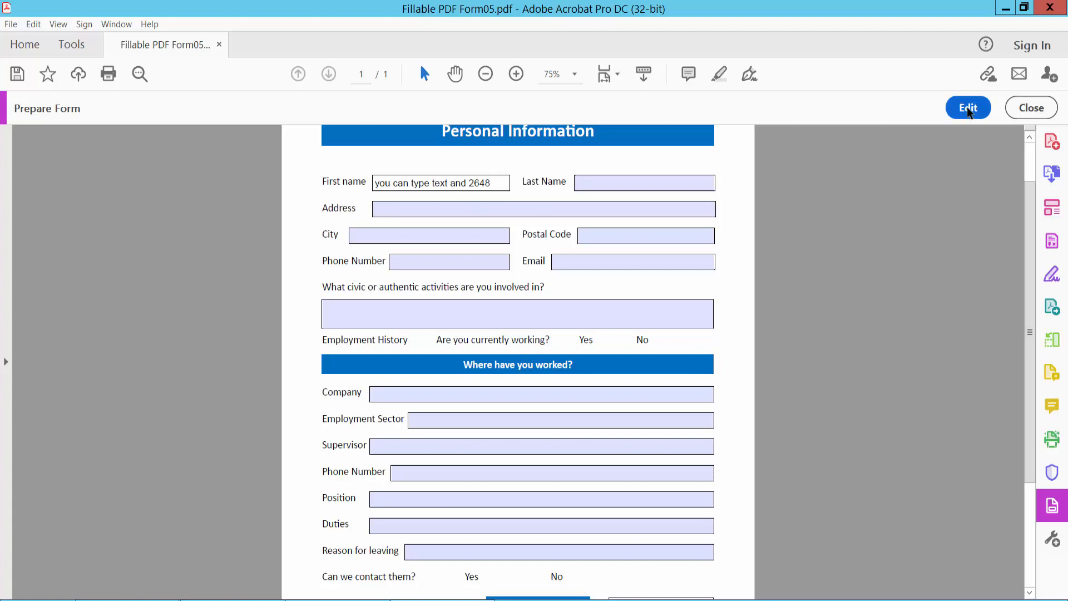
- Give the Last Name text field a pink border with Medium line thickness
{"action": "right_click", "coordinate": [522, 188]}
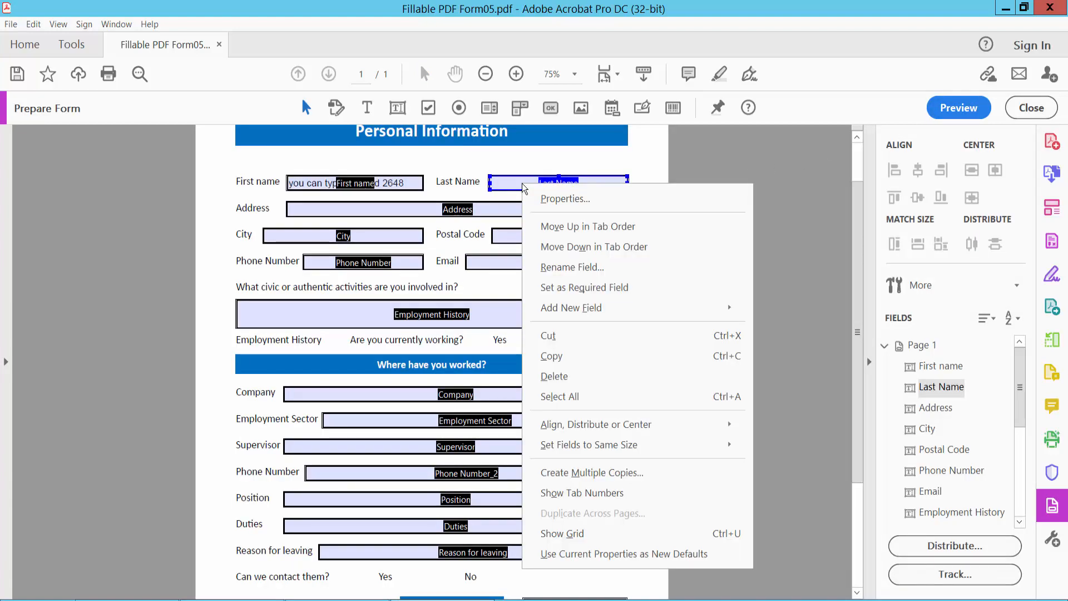
{"action": "left_click", "coordinate": [559, 201]}
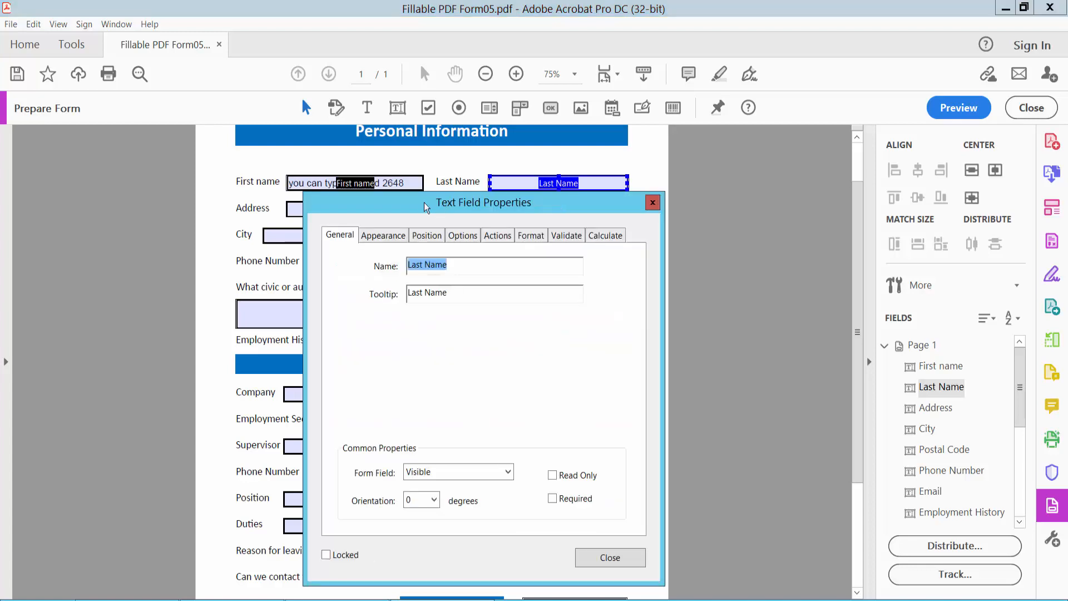
{"action": "left_click_drag", "start_coordinate": [433, 198], "coordinate": [723, 161]}
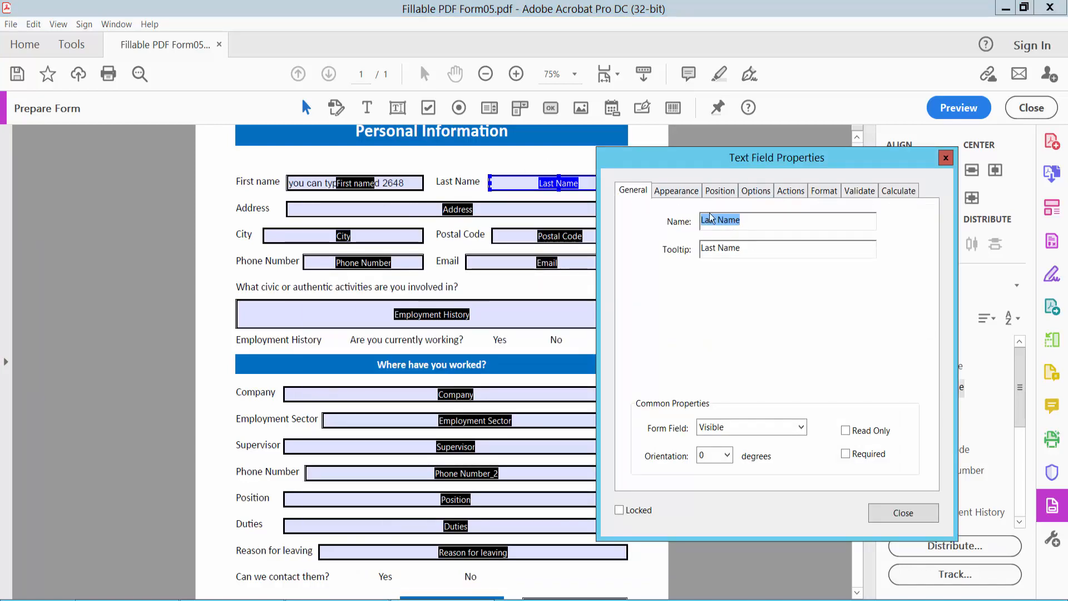
{"action": "left_click", "coordinate": [681, 191]}
{"action": "left_click", "coordinate": [714, 246]}
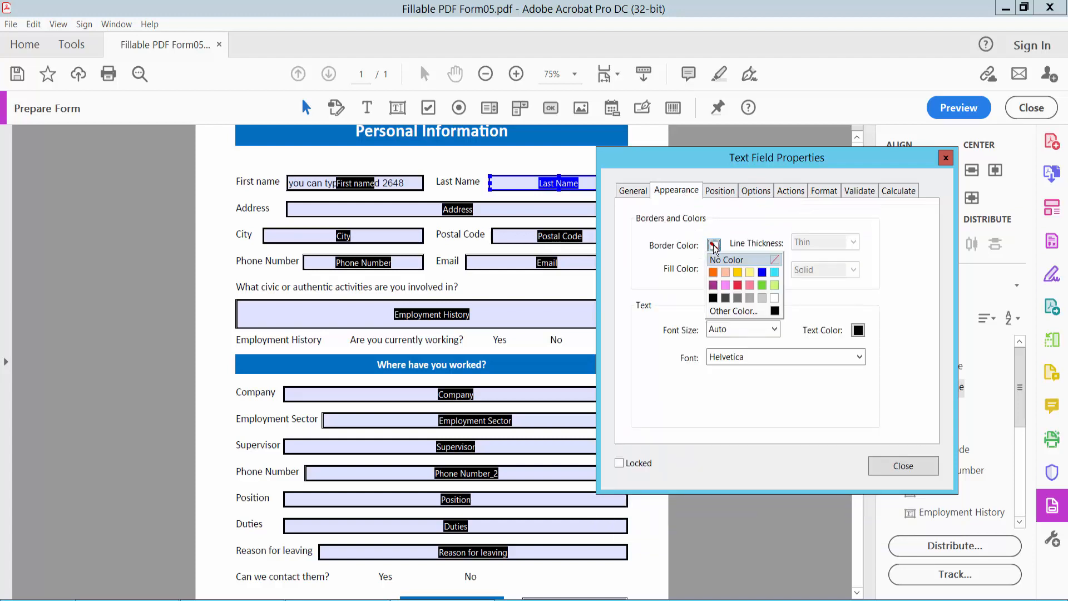
{"action": "left_click", "coordinate": [750, 285]}
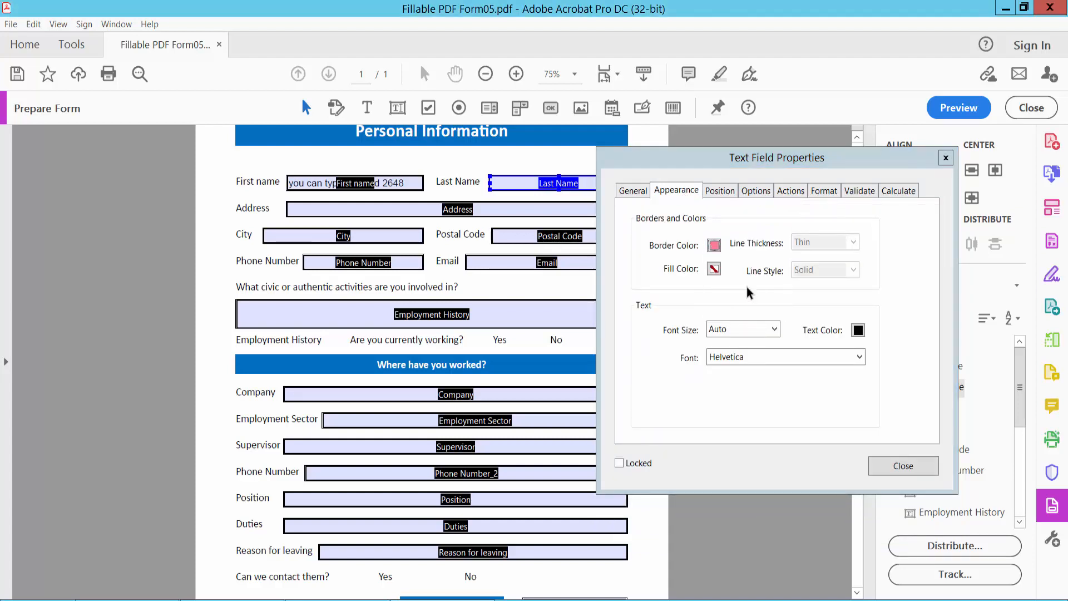
{"action": "left_click", "coordinate": [886, 243]}
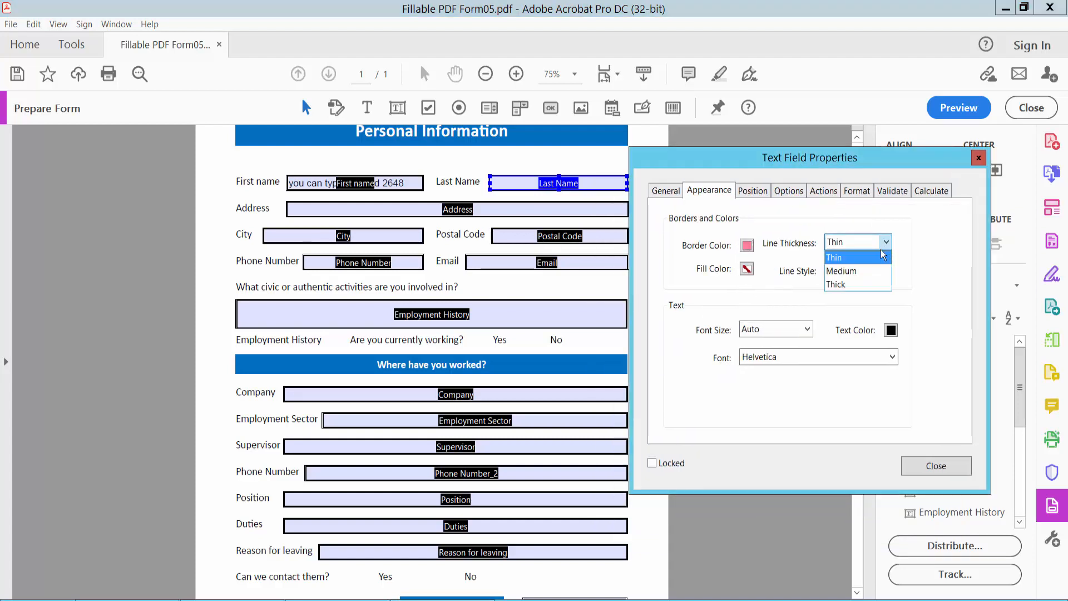
{"action": "left_click", "coordinate": [857, 270]}
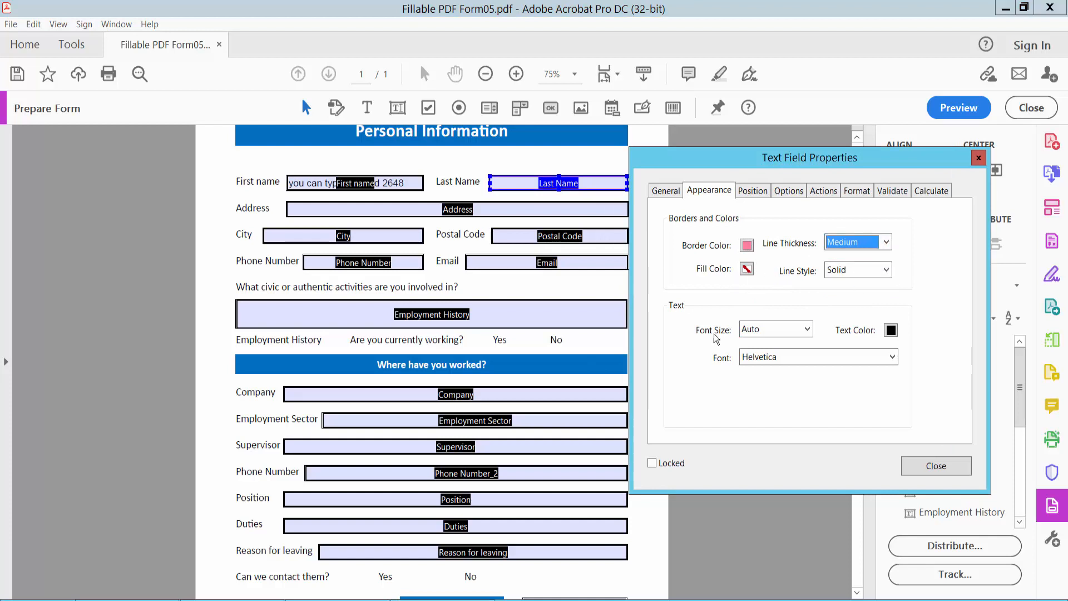
{"action": "left_click", "coordinate": [808, 329]}
{"action": "left_click", "coordinate": [807, 329]}
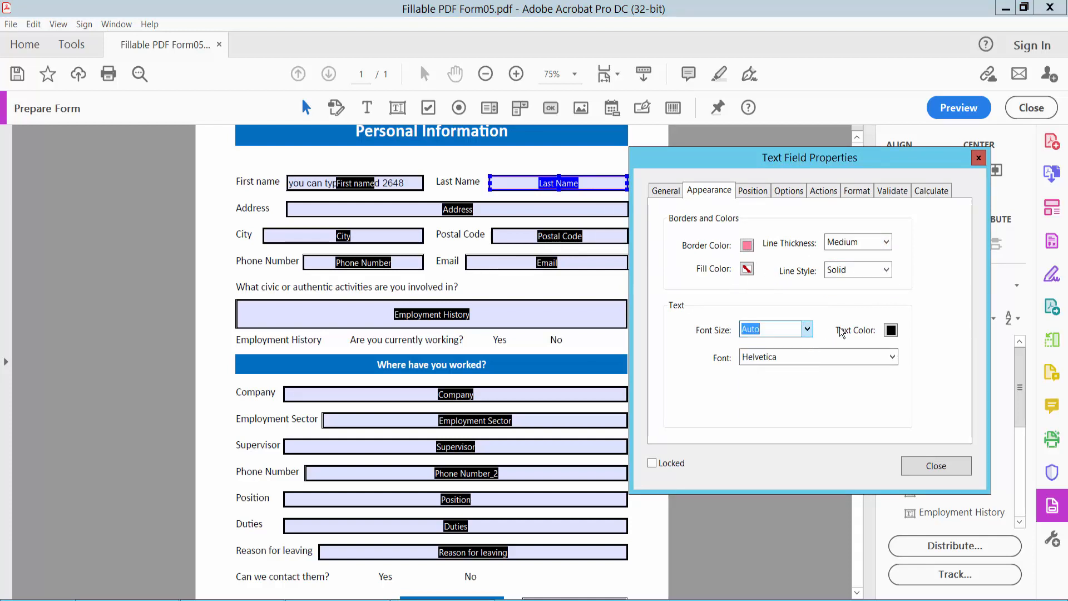
{"action": "left_click", "coordinate": [810, 358]}
{"action": "left_click", "coordinate": [810, 359]}
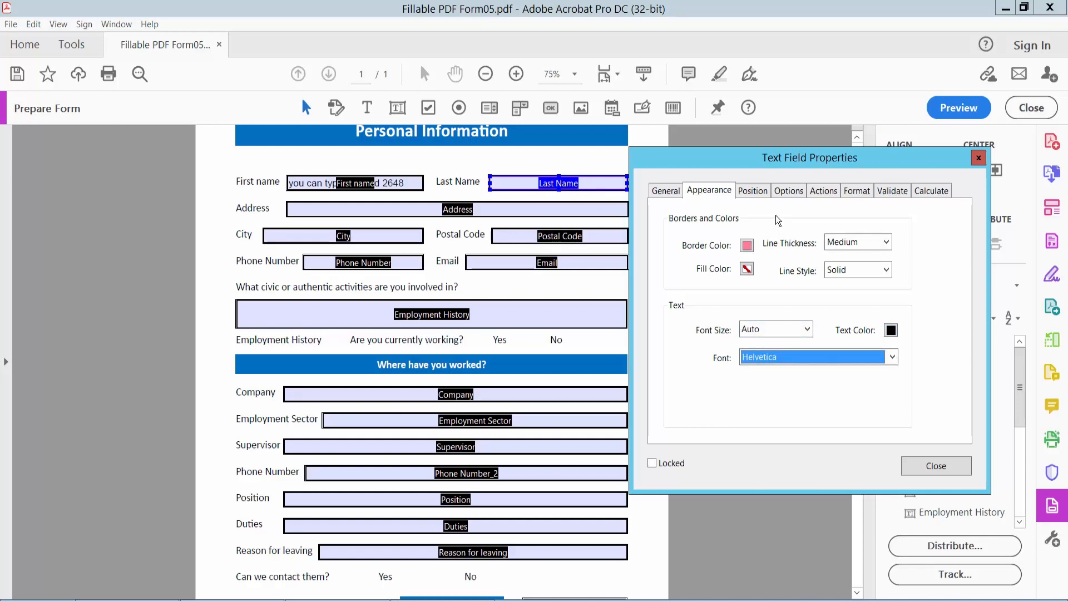
- Set the Last Name field's text alignment to Center, close its properties and preview the form
{"action": "left_click", "coordinate": [788, 190]}
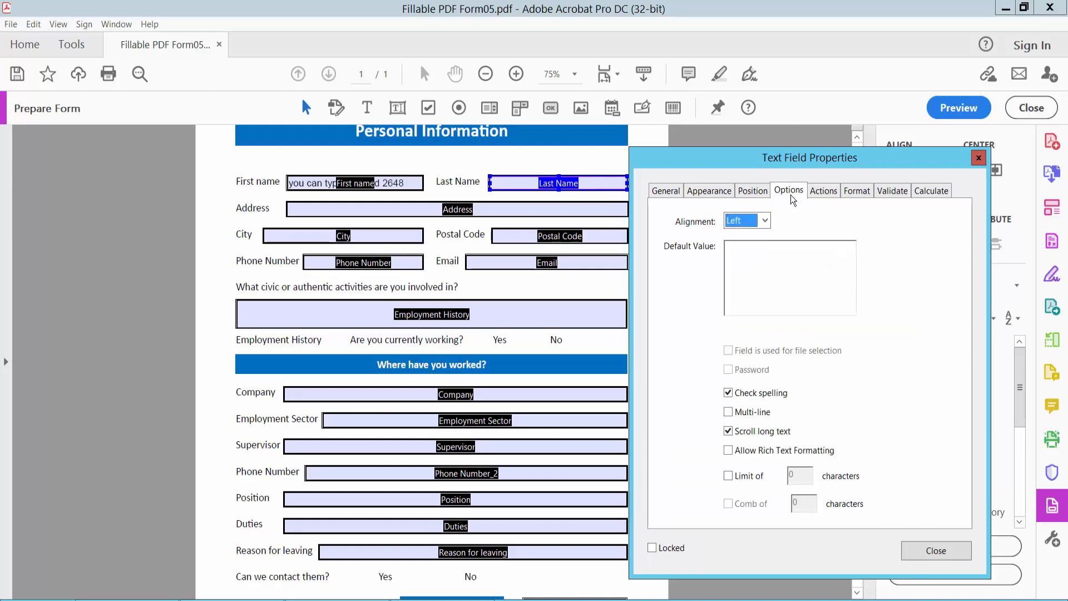
{"action": "left_click", "coordinate": [765, 221]}
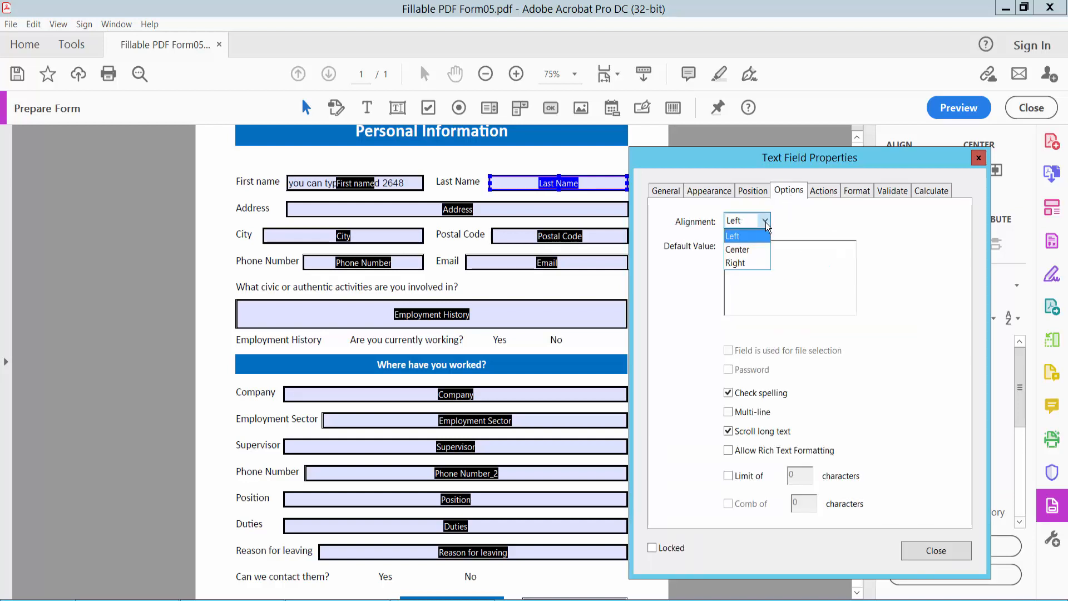
{"action": "left_click", "coordinate": [738, 251]}
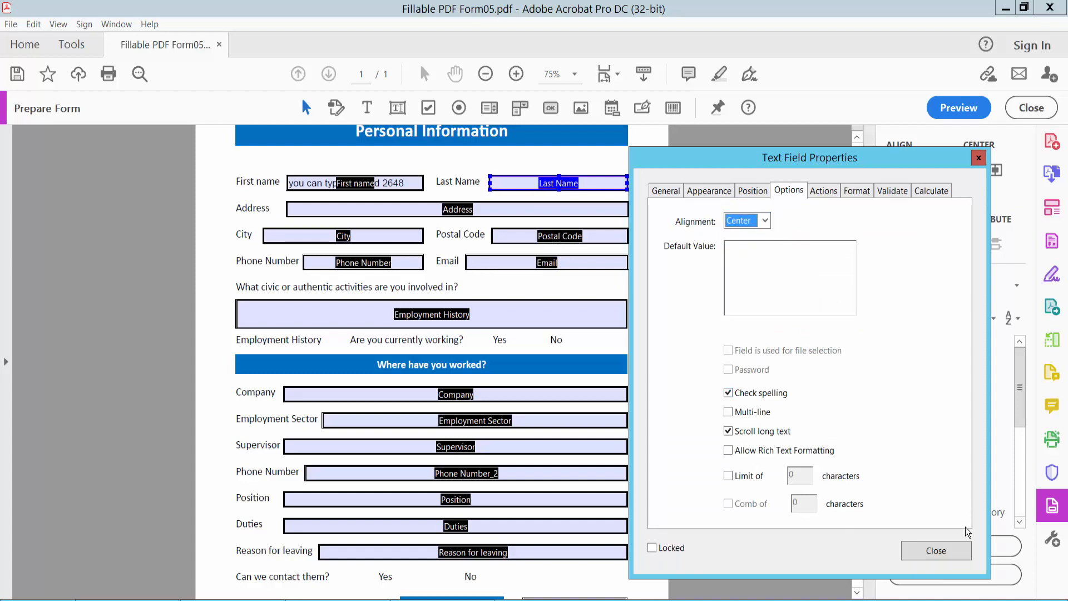
{"action": "left_click", "coordinate": [923, 551]}
{"action": "left_click", "coordinate": [957, 108]}
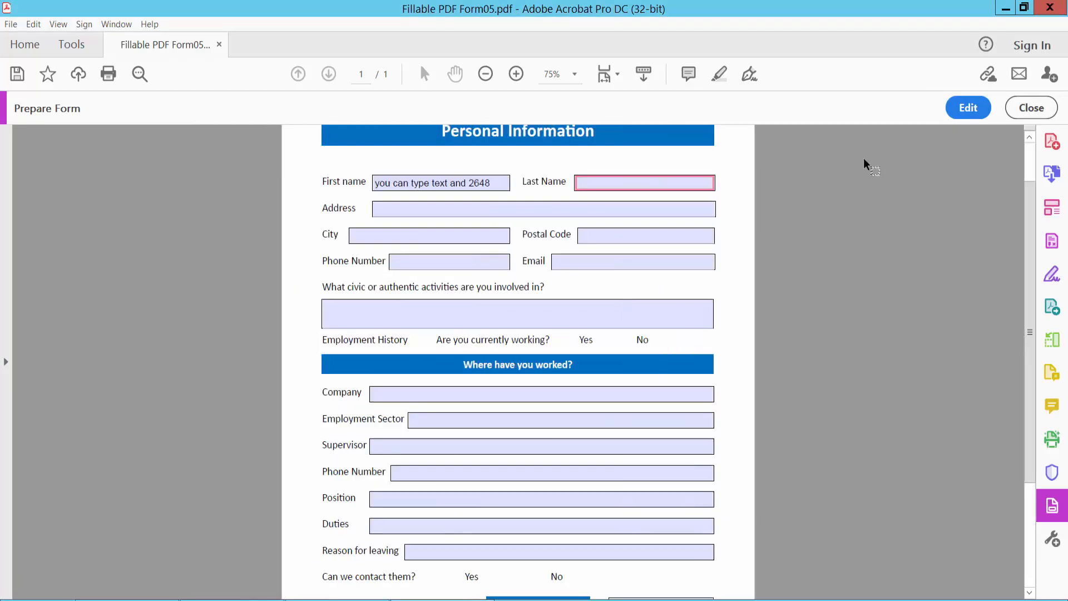
- Enter "text here" in the Last Name field and return to form editing
{"action": "left_click", "coordinate": [632, 185]}
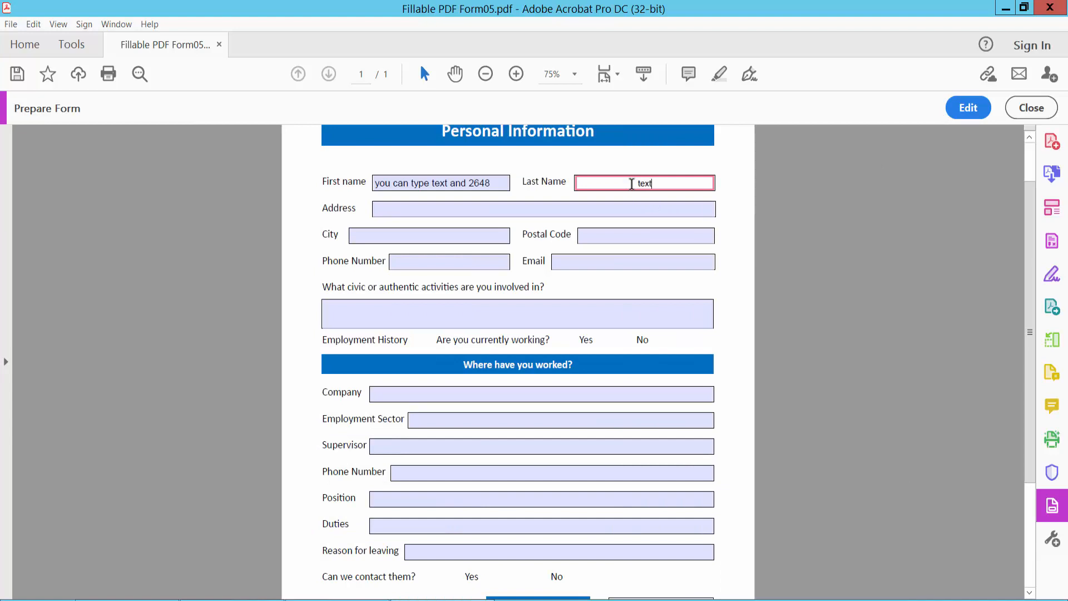
{"action": "type", "text": "text here"}
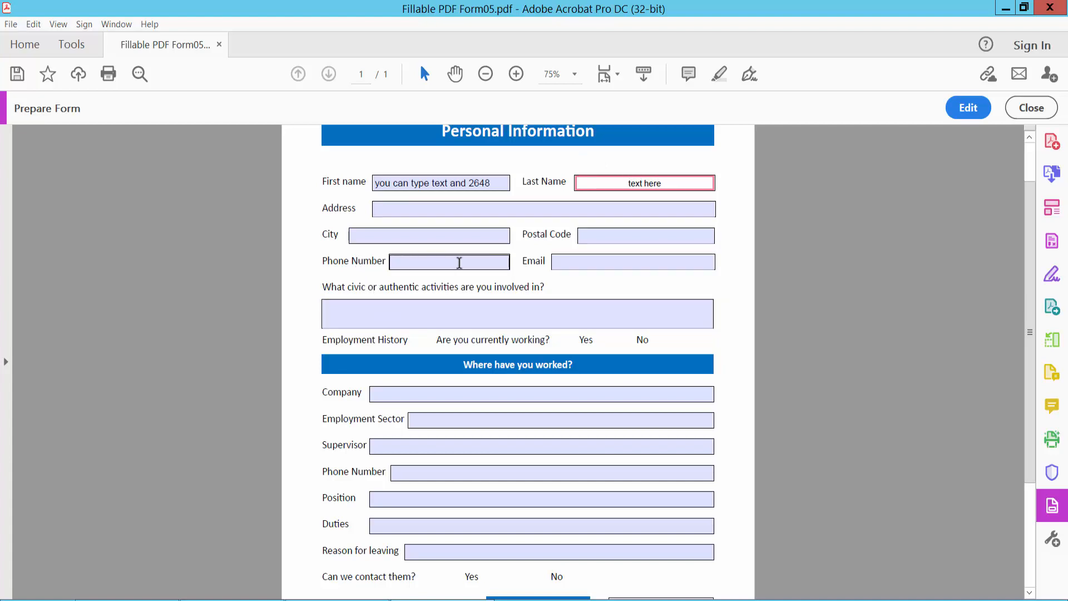
{"action": "left_click", "coordinate": [967, 108]}
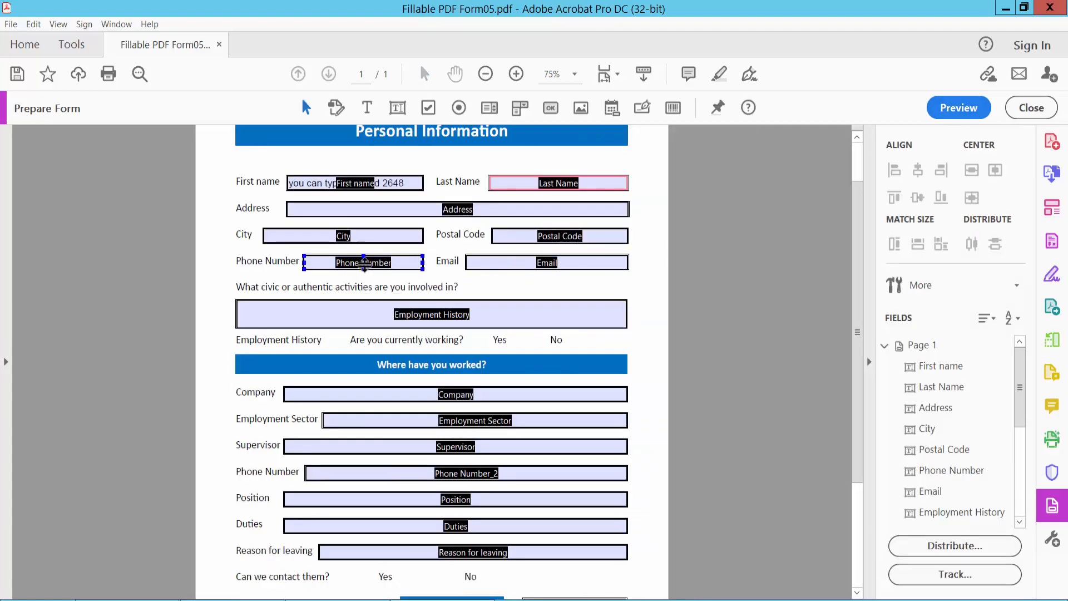
- Make the Phone Number text field beside the Email field slightly taller
{"action": "right_click", "coordinate": [362, 263]}
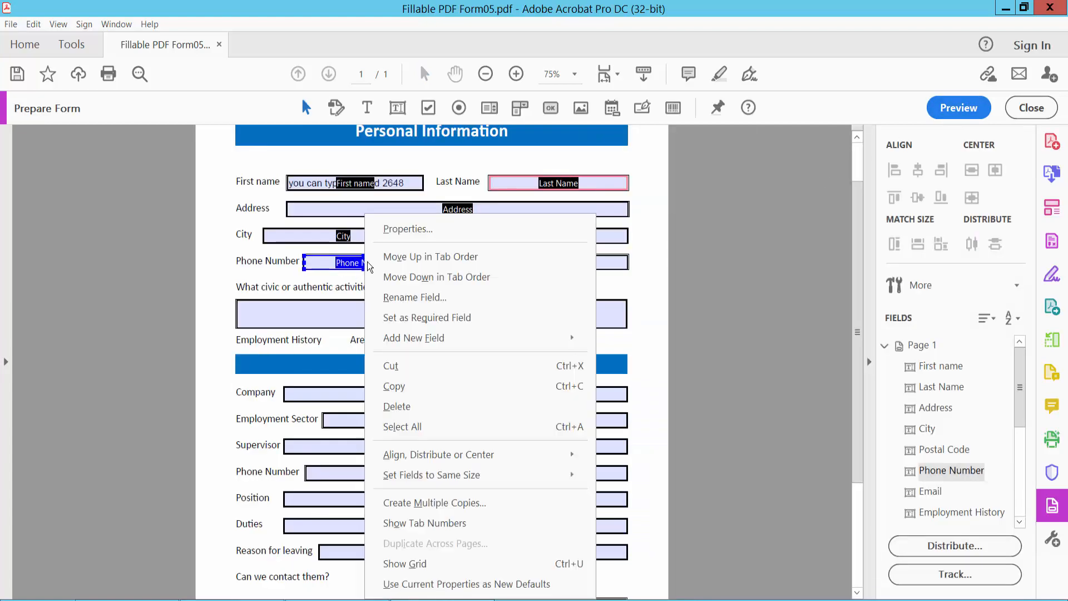
{"action": "left_click", "coordinate": [316, 268]}
{"action": "double_click", "coordinate": [363, 258]}
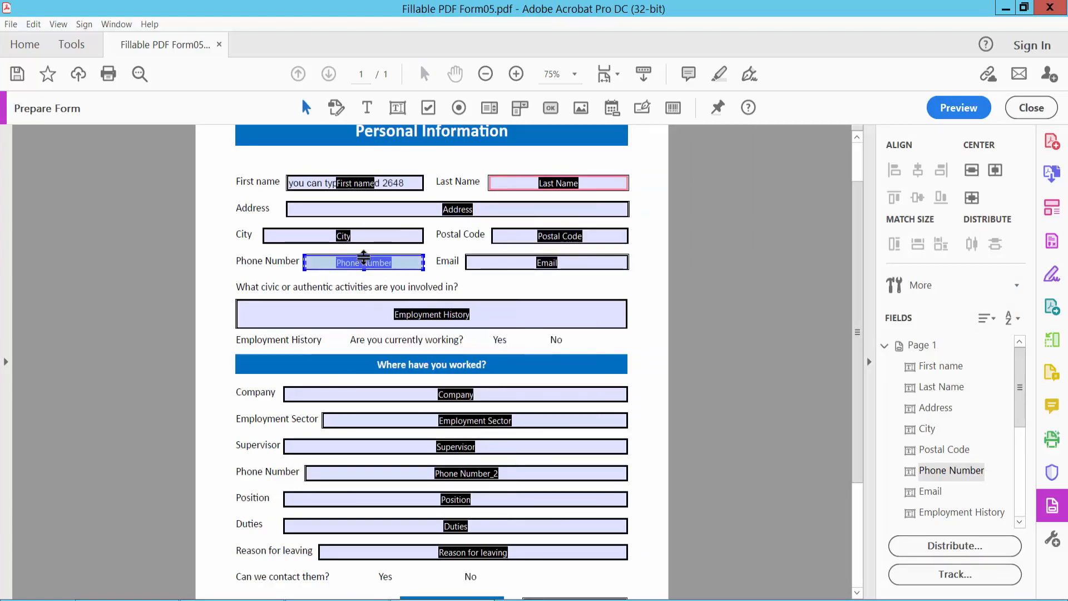
{"action": "left_click_drag", "start_coordinate": [363, 258], "coordinate": [365, 272]}
- Set the personal Phone Number field's format category to Special with the Phone Number option and close its properties
{"action": "right_click", "coordinate": [368, 265]}
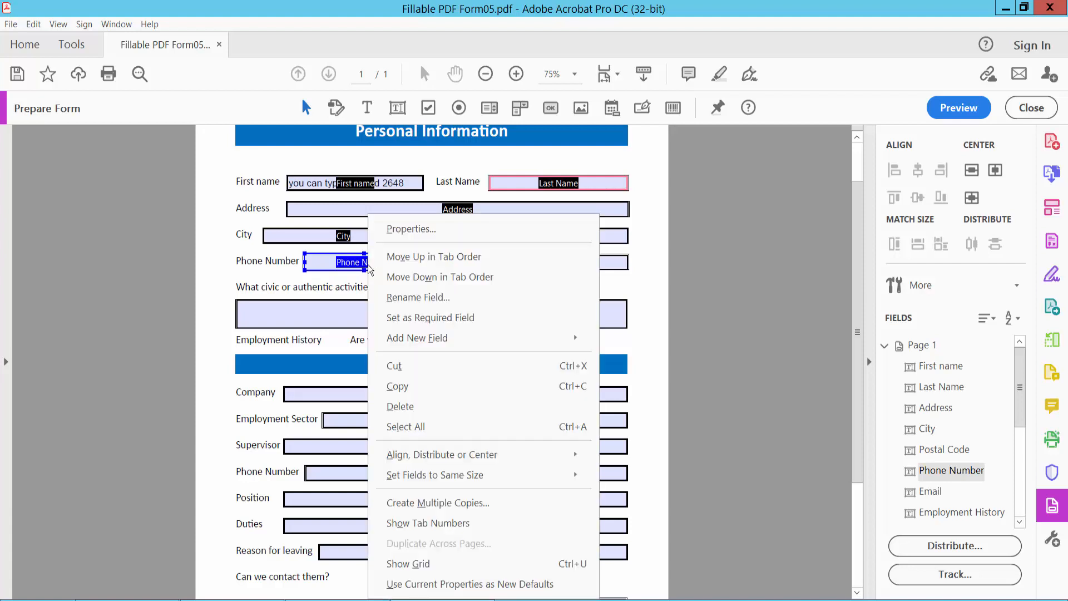
{"action": "left_click", "coordinate": [421, 232]}
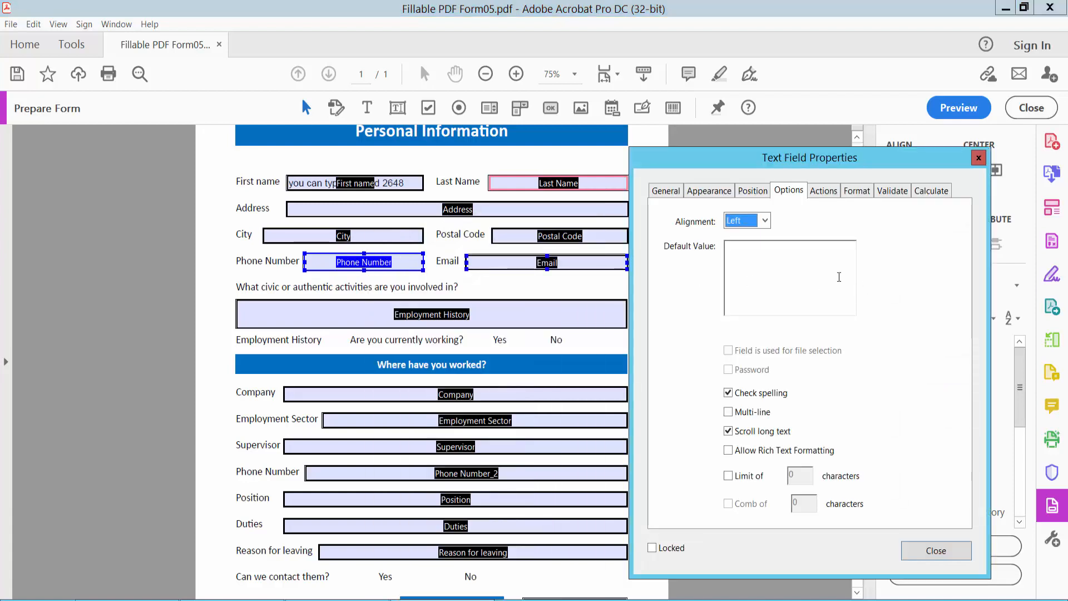
{"action": "left_click", "coordinate": [699, 193]}
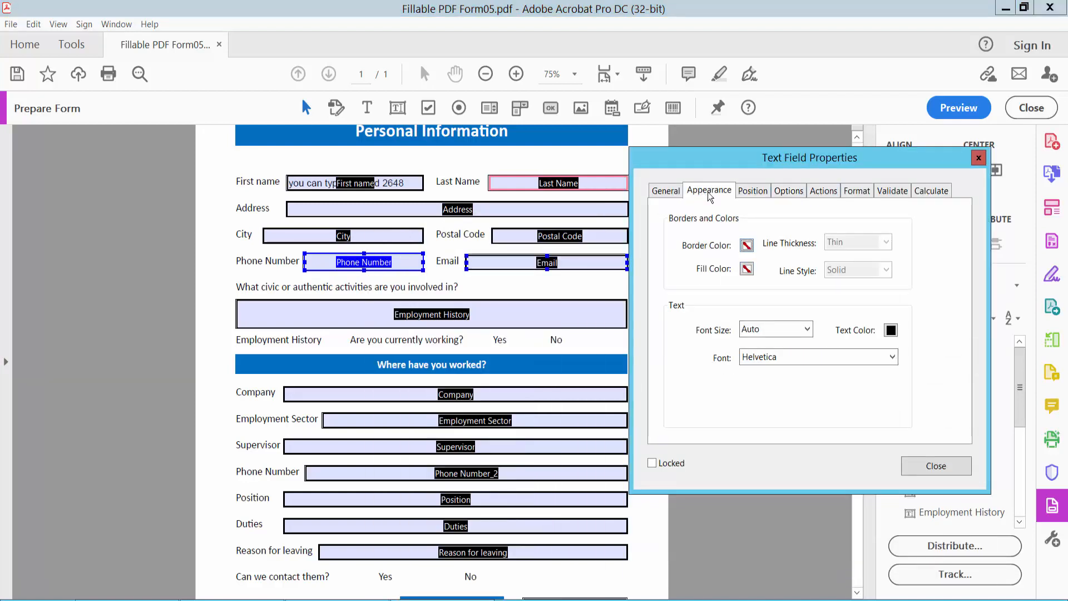
{"action": "left_click", "coordinate": [859, 193]}
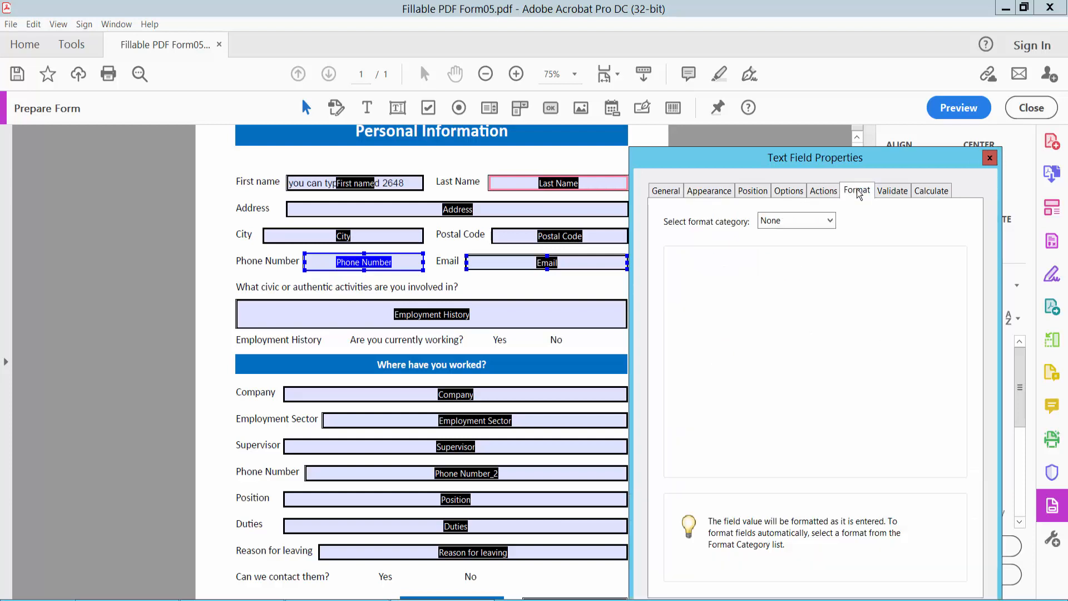
{"action": "left_click", "coordinate": [828, 221]}
{"action": "left_click", "coordinate": [790, 301]}
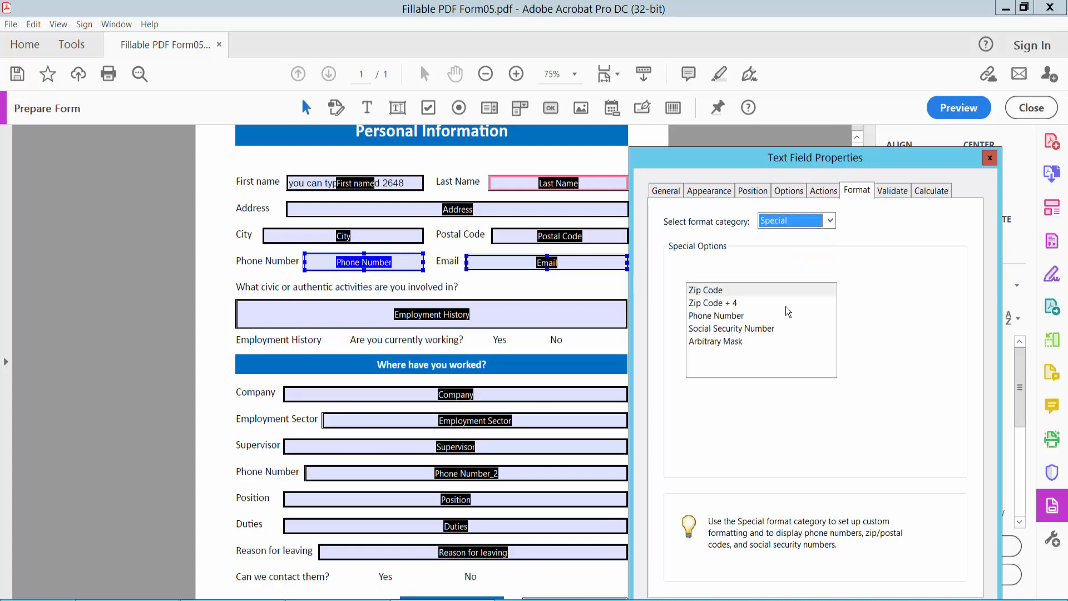
{"action": "left_click", "coordinate": [721, 316]}
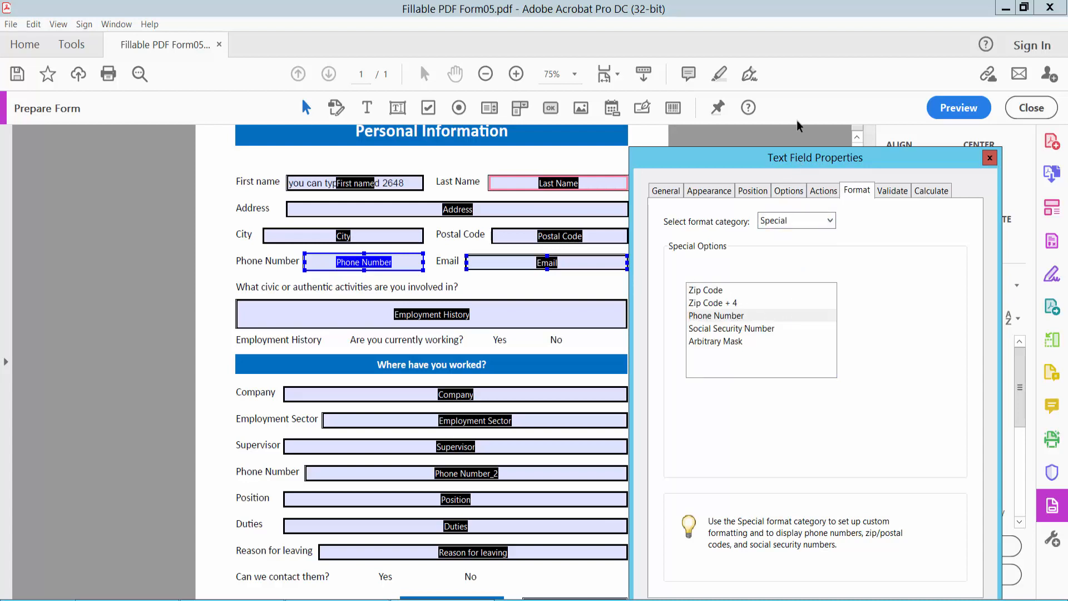
{"action": "left_click_drag", "start_coordinate": [800, 165], "coordinate": [801, 113]}
{"action": "left_click", "coordinate": [948, 570]}
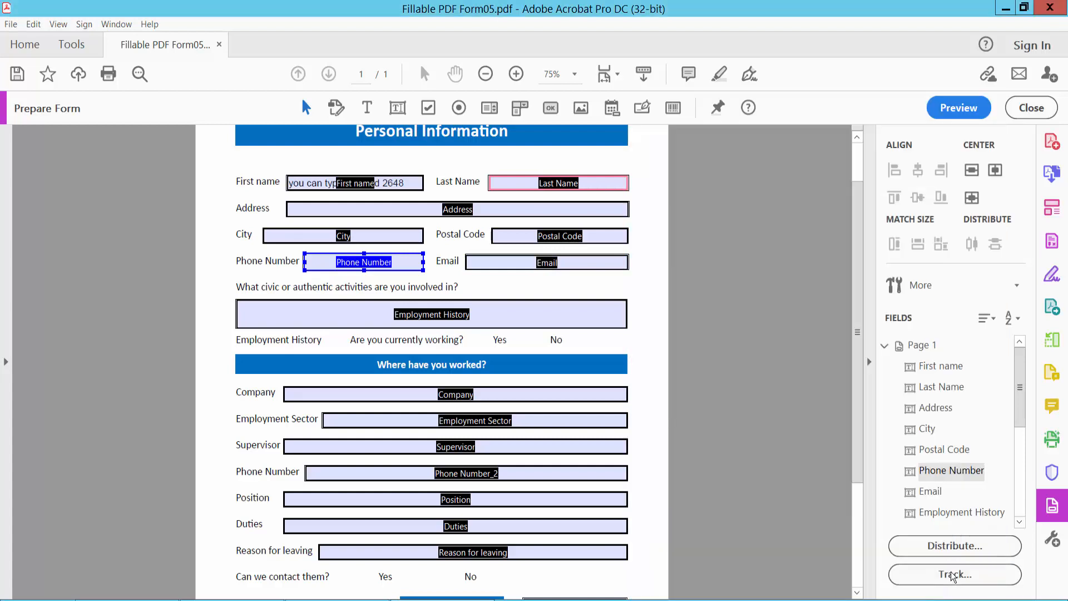
- Preview the form, enter a seven-digit phone number in the personal Phone Number field, and return to form editing
{"action": "left_click", "coordinate": [958, 107]}
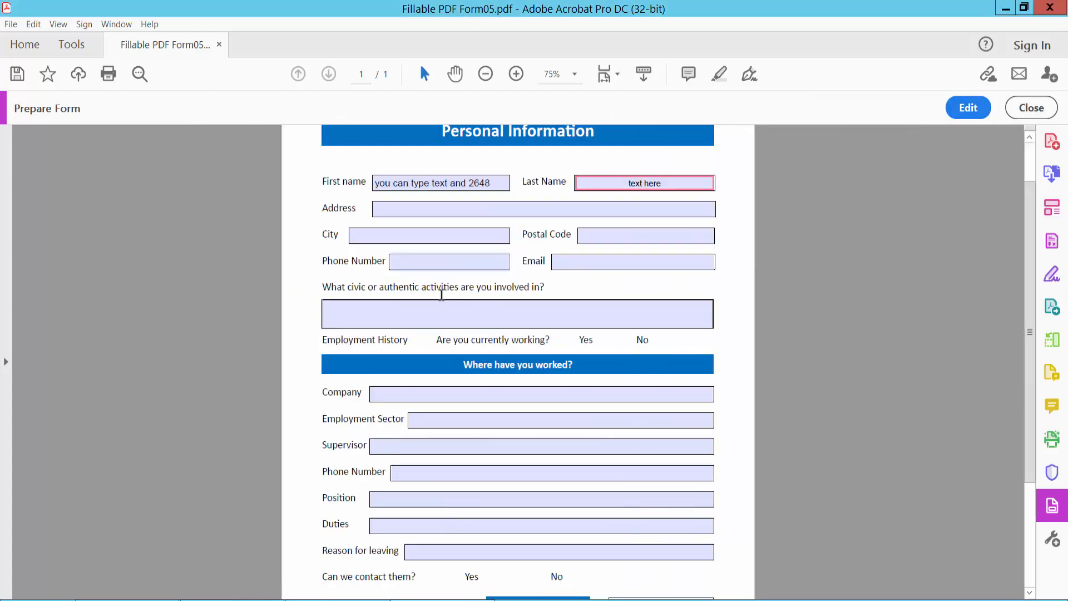
{"action": "left_click", "coordinate": [434, 259]}
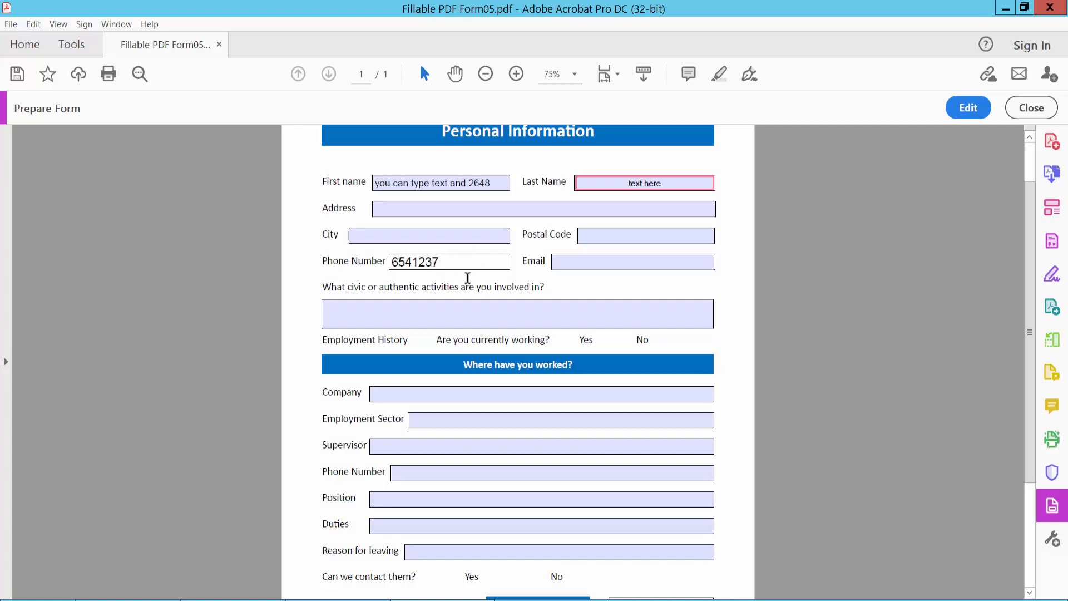
{"action": "left_click", "coordinate": [468, 278]}
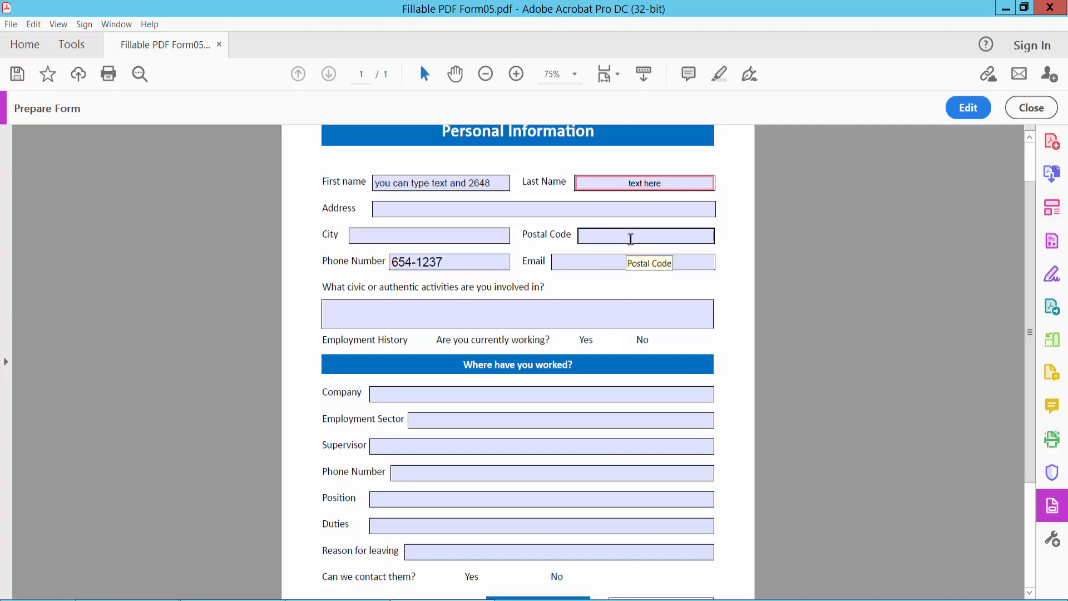
{"action": "scroll", "coordinate": [633, 242], "scroll_direction": "down", "scroll_amount": 2}
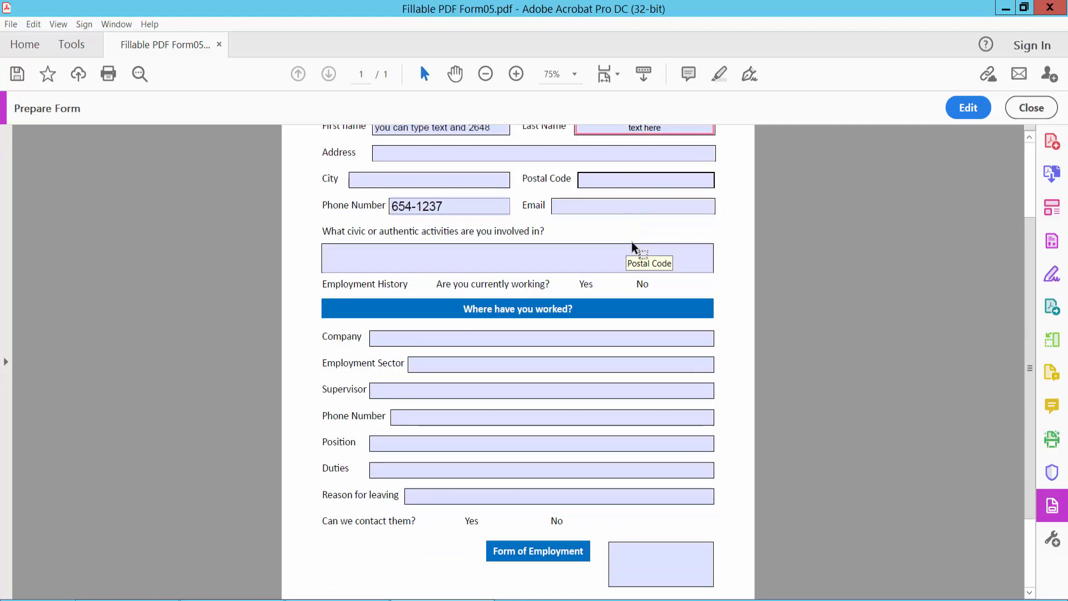
{"action": "scroll", "coordinate": [634, 245], "scroll_direction": "up", "scroll_amount": 3}
{"action": "scroll", "coordinate": [632, 246], "scroll_direction": "down", "scroll_amount": 3}
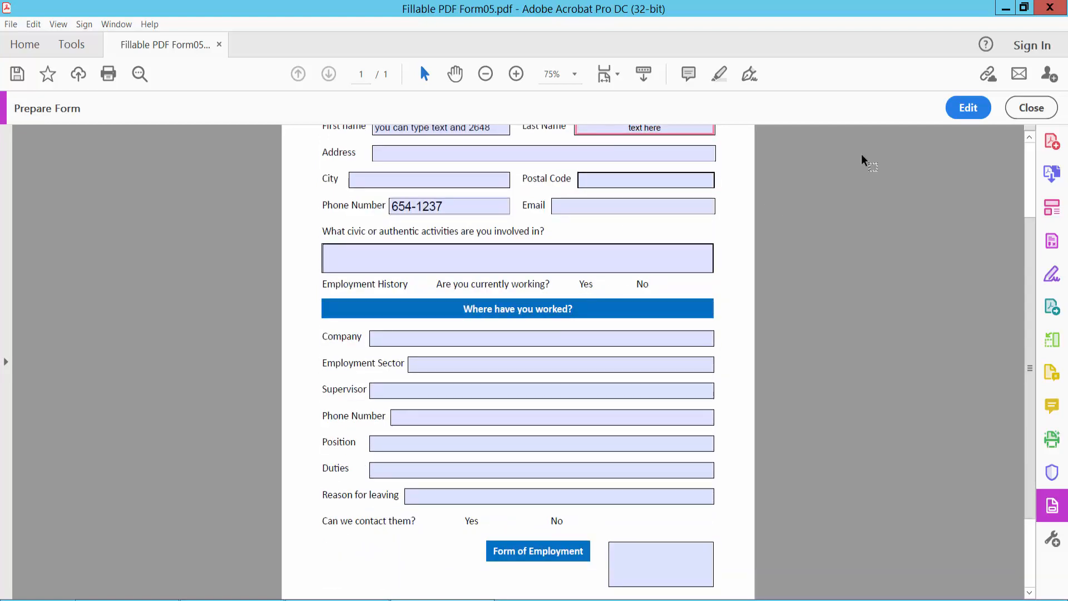
{"action": "left_click", "coordinate": [966, 108]}
- Add radio buttons beside Yes and No for the question "Are you currently working?"
{"action": "scroll", "coordinate": [591, 306], "scroll_direction": "up", "scroll_amount": 1}
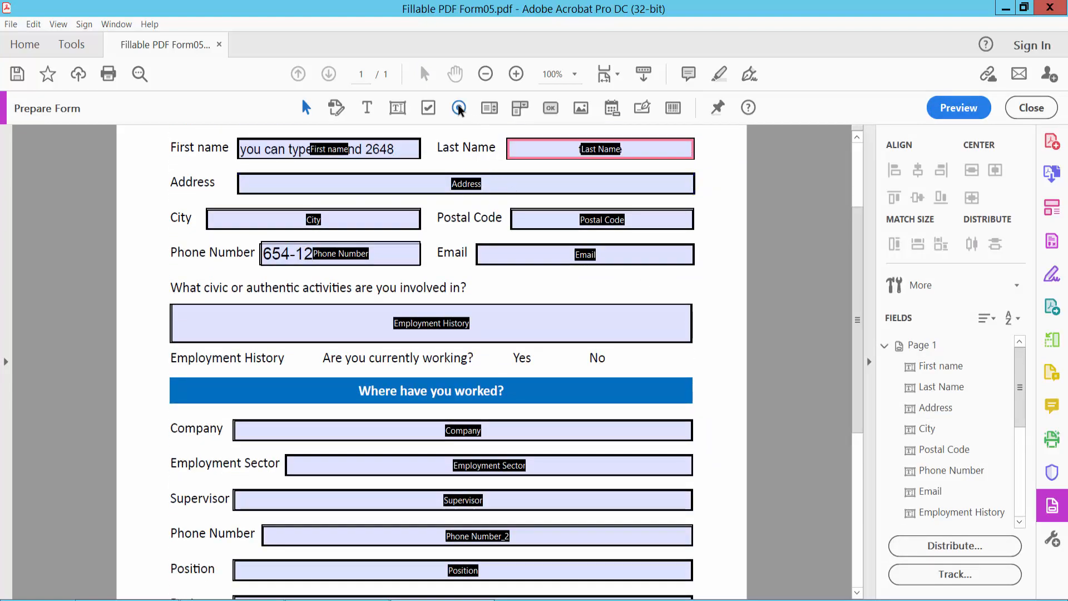
{"action": "left_click", "coordinate": [663, 329]}
{"action": "scroll", "coordinate": [662, 329], "scroll_direction": "up", "scroll_amount": 2}
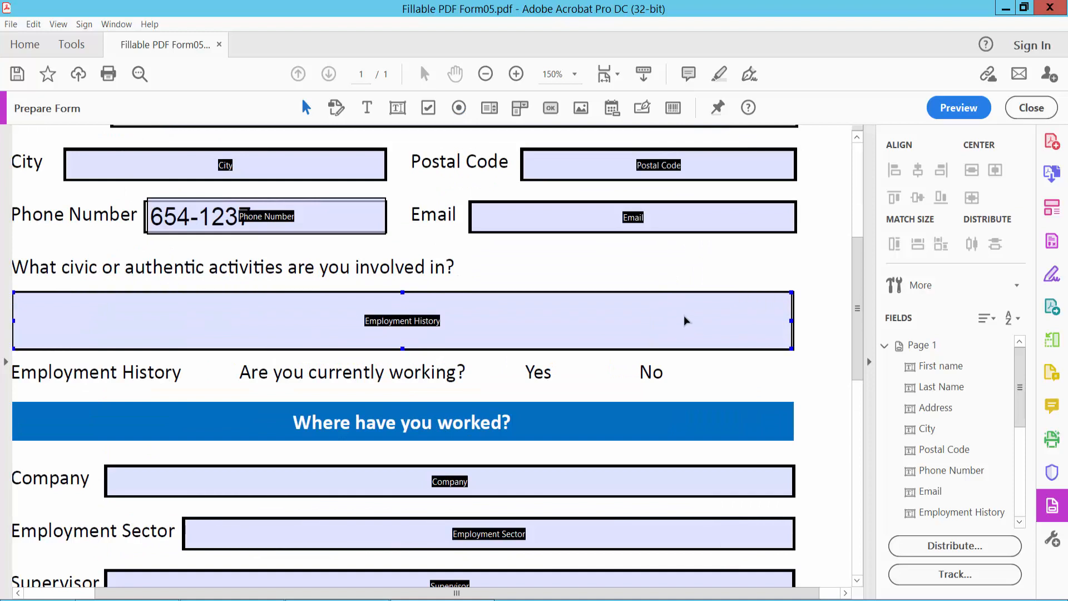
{"action": "left_click", "coordinate": [459, 107]}
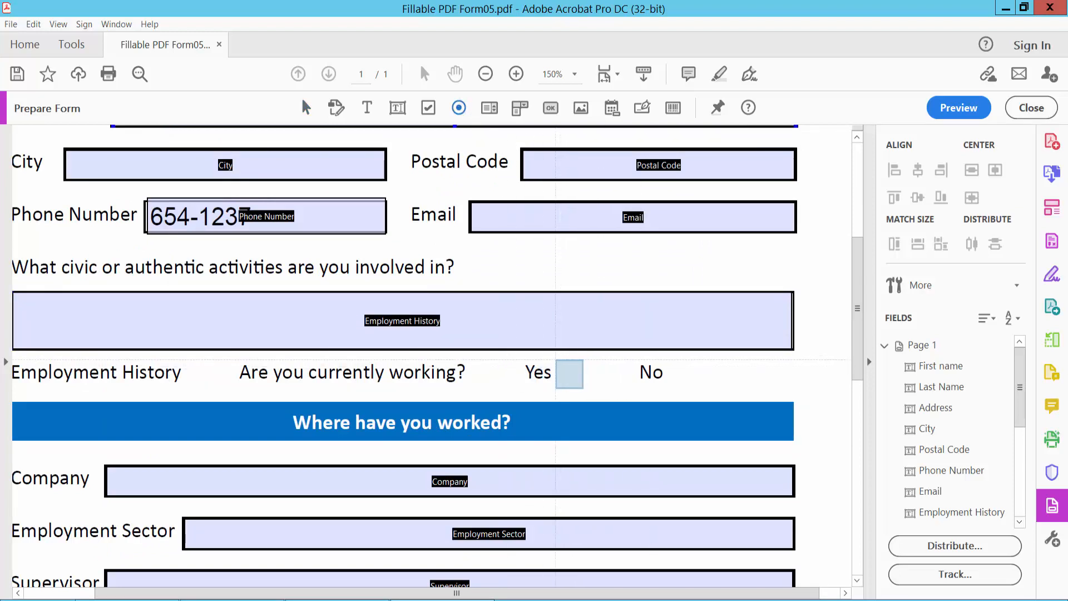
{"action": "left_click_drag", "start_coordinate": [555, 359], "coordinate": [585, 392]}
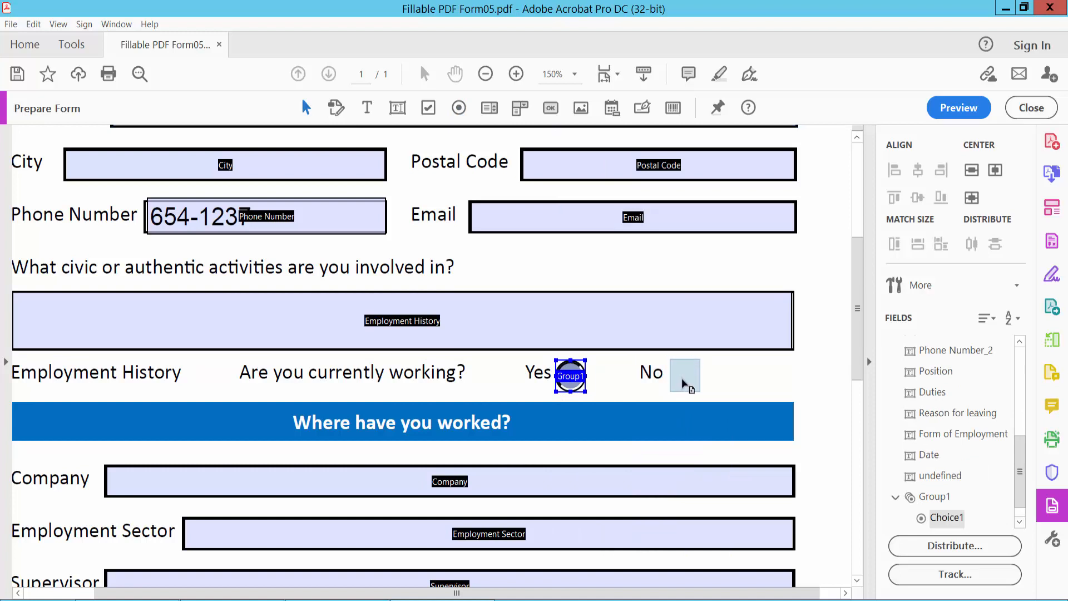
{"action": "left_click", "coordinate": [679, 378]}
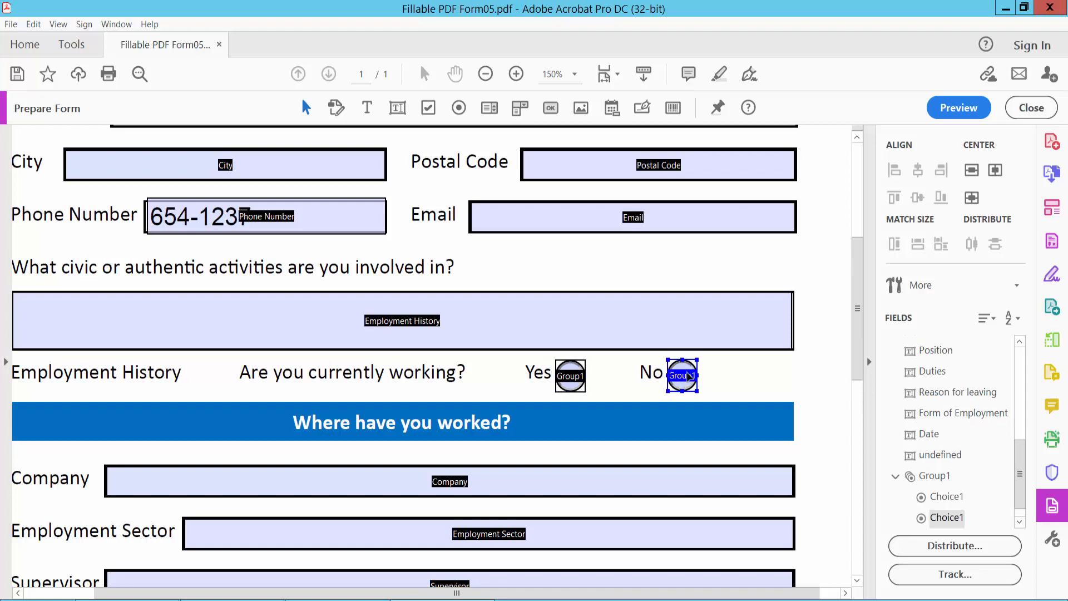
- Give the Yes radio button a Solid line style and a green border, then close its properties
{"action": "left_click", "coordinate": [566, 388], "text": "shift"}
{"action": "right_click", "coordinate": [571, 379]}
{"action": "left_click", "coordinate": [614, 232]}
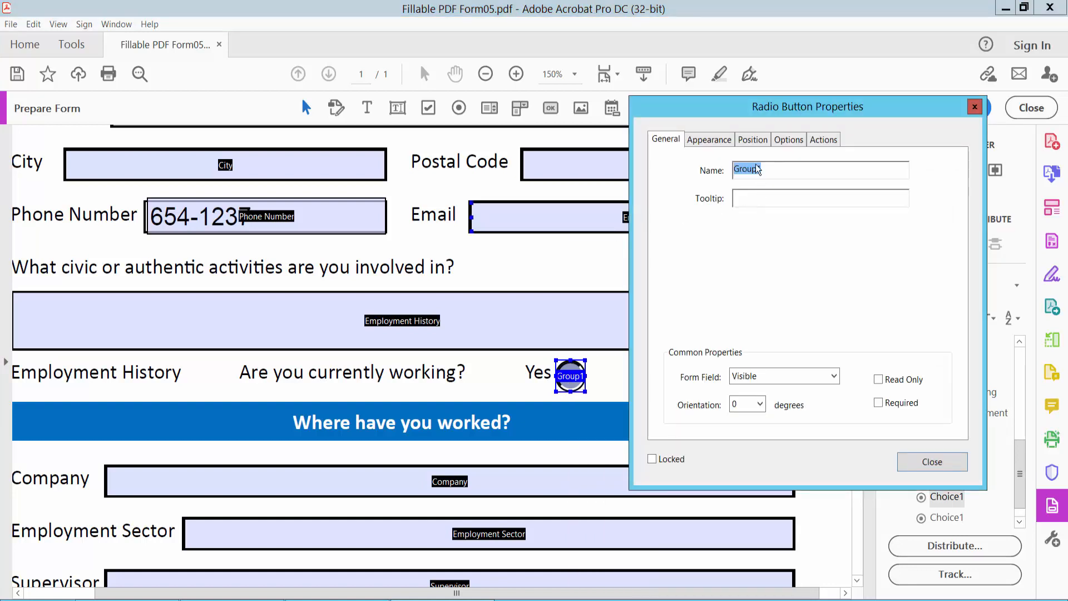
{"action": "left_click", "coordinate": [709, 139]}
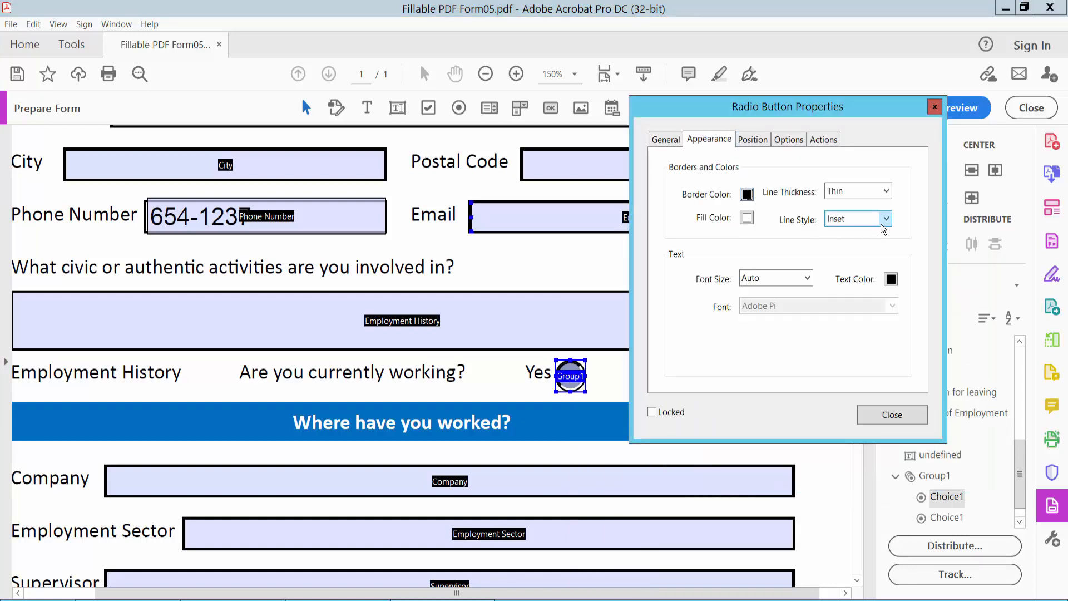
{"action": "left_click", "coordinate": [882, 222]}
{"action": "left_click", "coordinate": [862, 232]}
{"action": "left_click", "coordinate": [747, 194]}
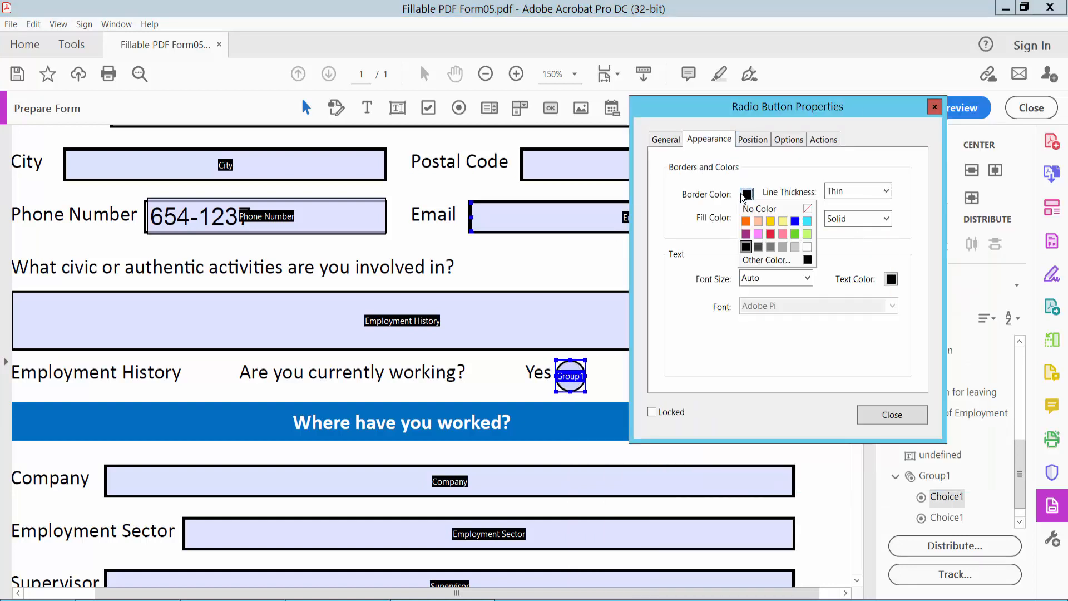
{"action": "left_click", "coordinate": [793, 232]}
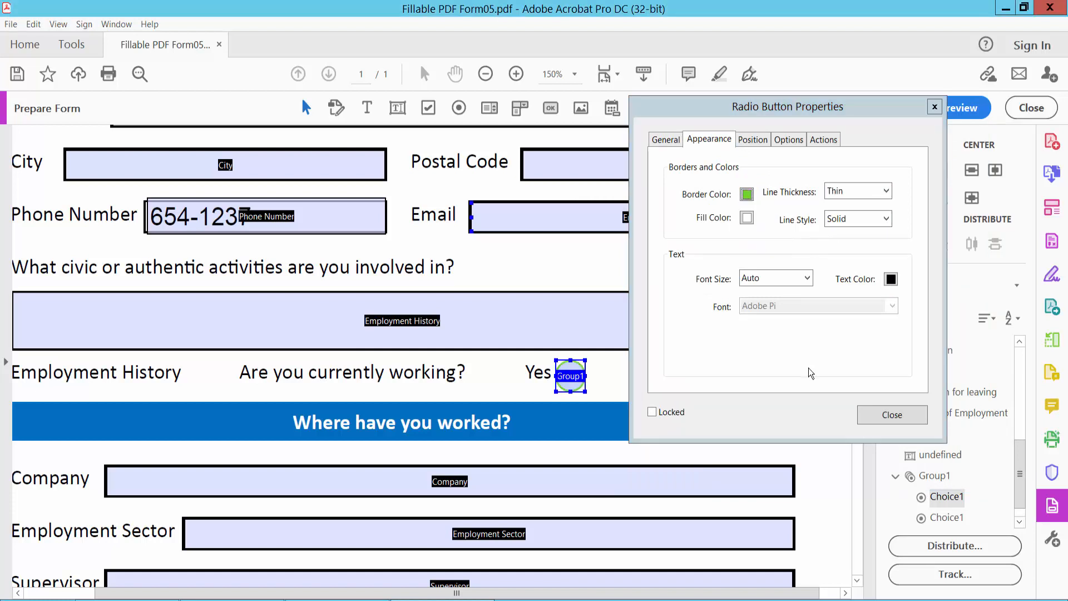
{"action": "left_click", "coordinate": [880, 416]}
- Give the No radio button a Solid line style and a blue border, then close its properties
{"action": "right_click", "coordinate": [689, 375]}
{"action": "left_click", "coordinate": [724, 227]}
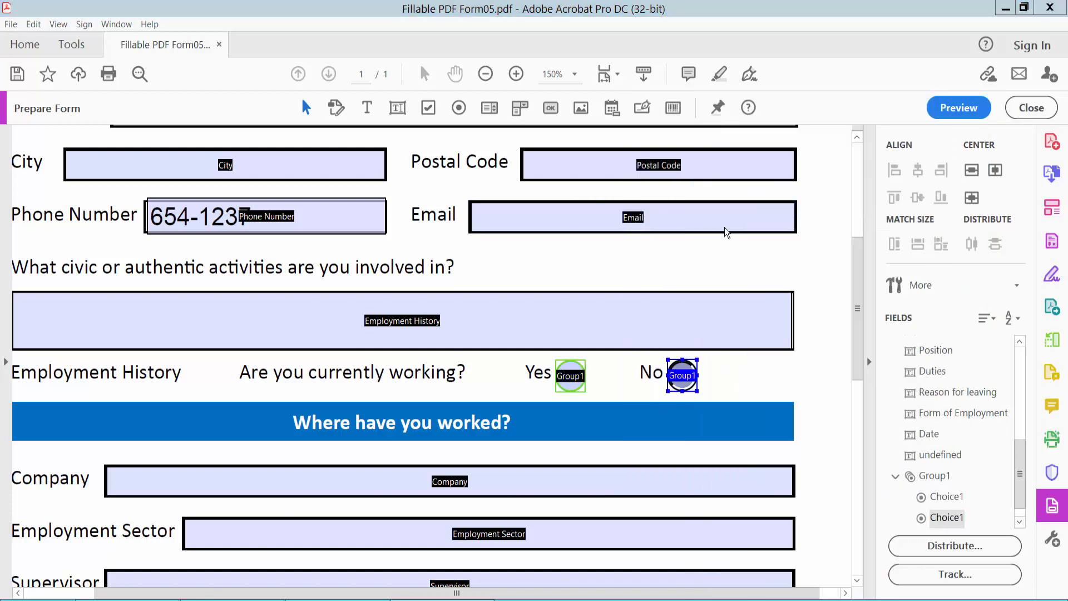
{"action": "left_click", "coordinate": [942, 221]}
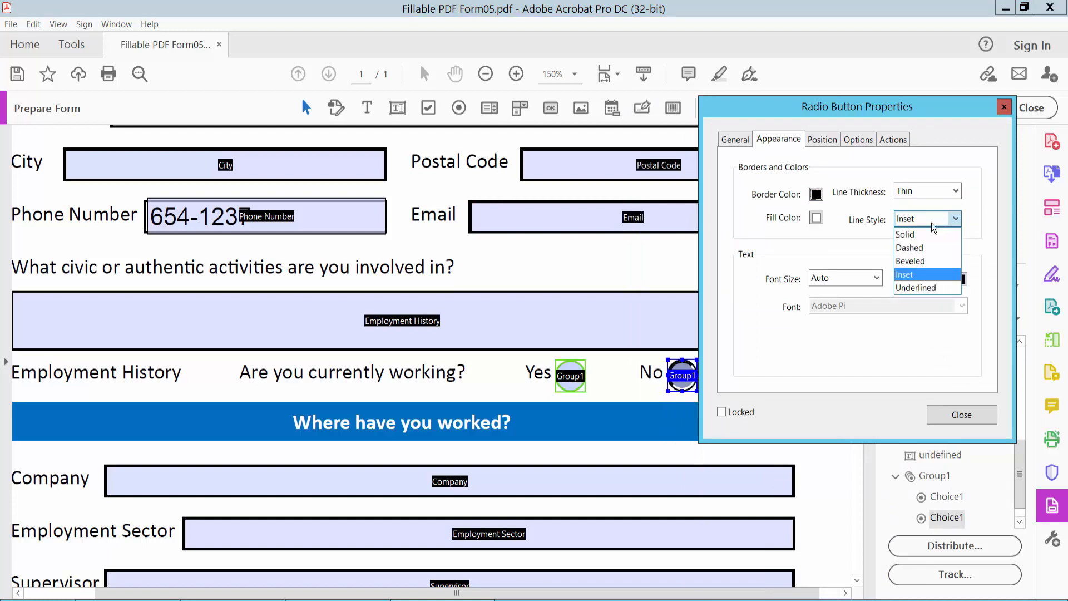
{"action": "left_click", "coordinate": [917, 232]}
{"action": "left_click", "coordinate": [814, 195]}
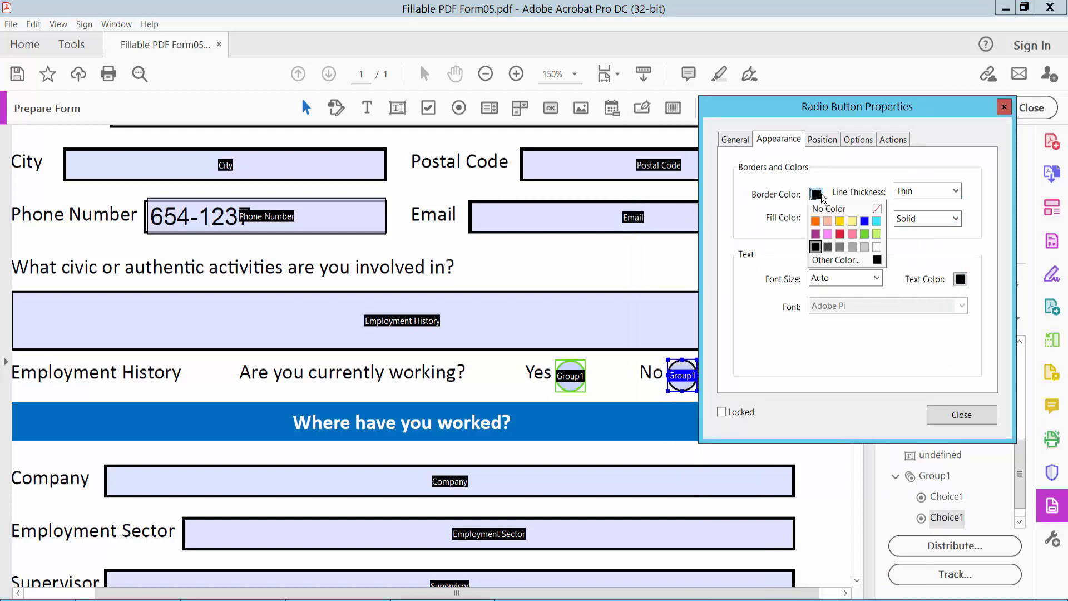
{"action": "left_click", "coordinate": [864, 222]}
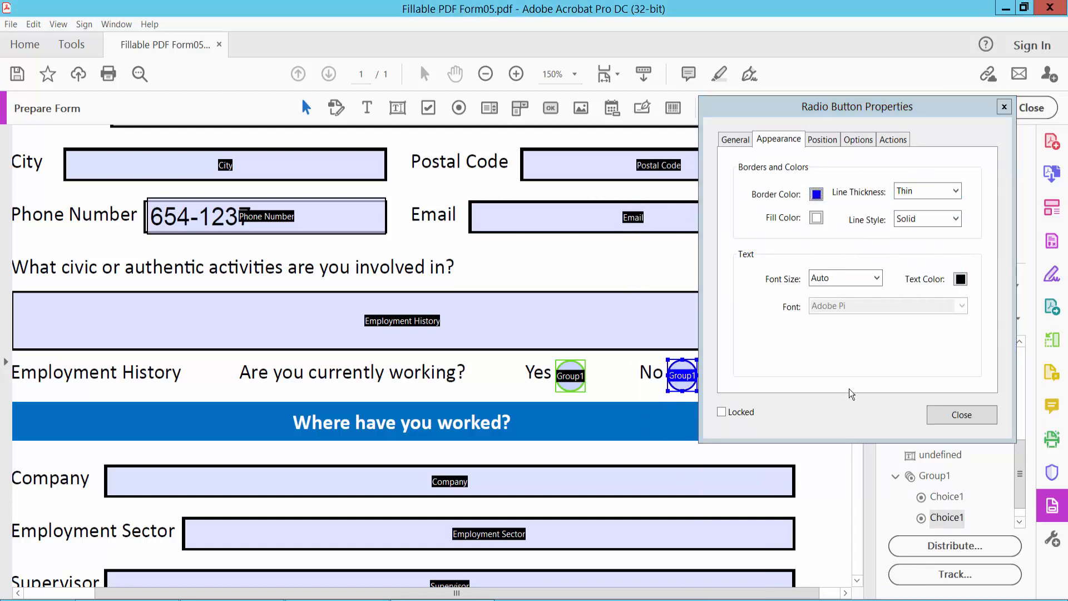
{"action": "left_click", "coordinate": [953, 421]}
- Preview the form and test the currently working radio buttons by alternating between Yes and No, ending on Yes
{"action": "left_click", "coordinate": [952, 108]}
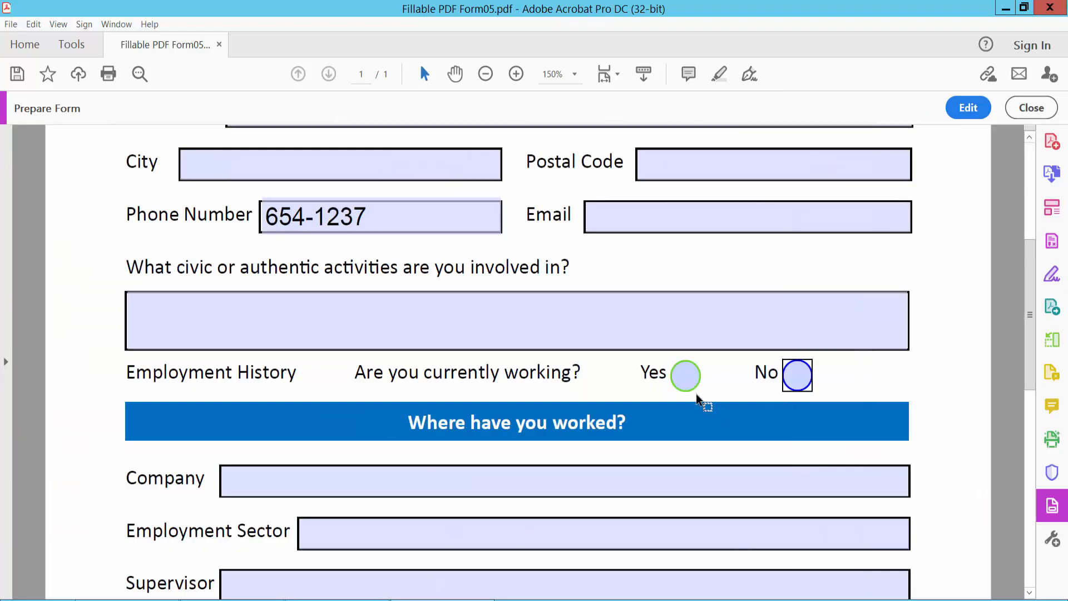
{"action": "left_click", "coordinate": [686, 375]}
{"action": "left_click", "coordinate": [797, 375]}
{"action": "left_click", "coordinate": [683, 377]}
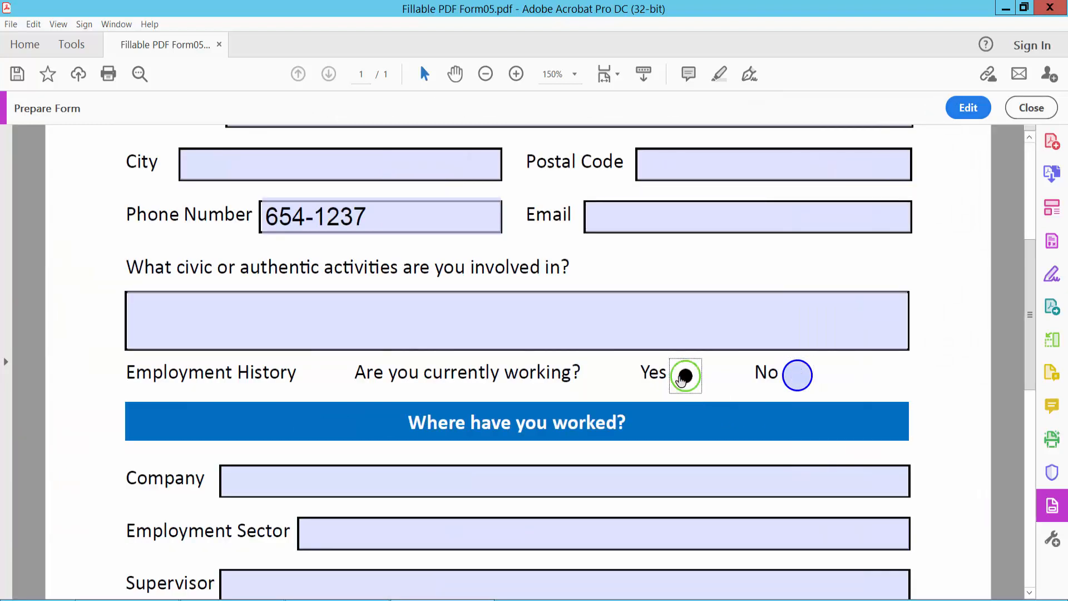
{"action": "left_click", "coordinate": [800, 379]}
{"action": "left_click", "coordinate": [688, 380]}
- Enter "sjdfjs" in the Position field of the work history section
{"action": "scroll", "coordinate": [596, 362], "scroll_direction": "down", "scroll_amount": 3}
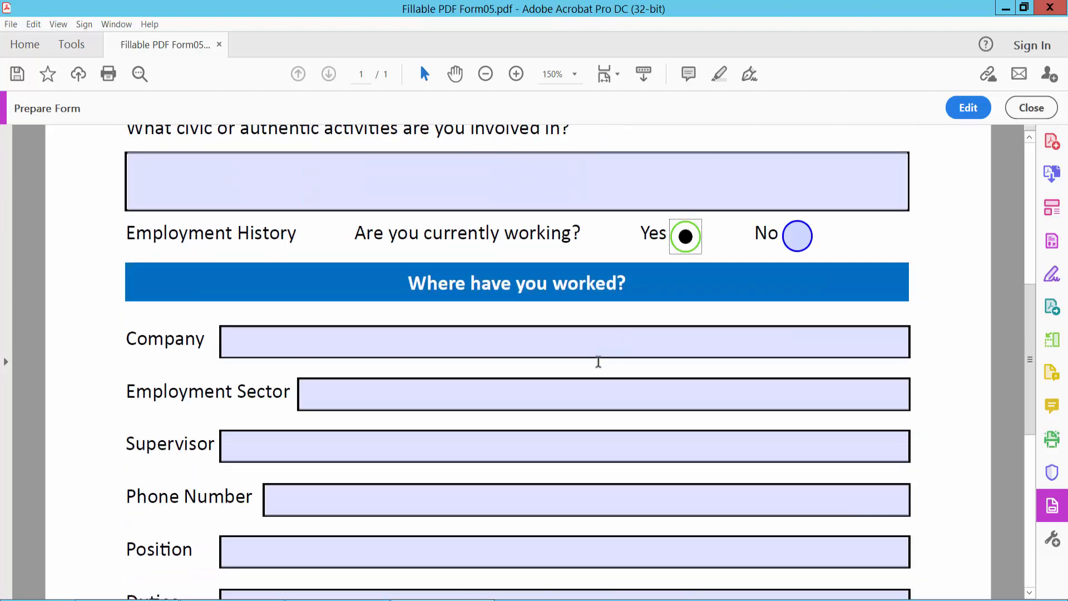
{"action": "scroll", "coordinate": [544, 365], "scroll_direction": "down", "scroll_amount": 2, "text": "ctrl"}
{"action": "scroll", "coordinate": [445, 362], "scroll_direction": "down", "scroll_amount": 3}
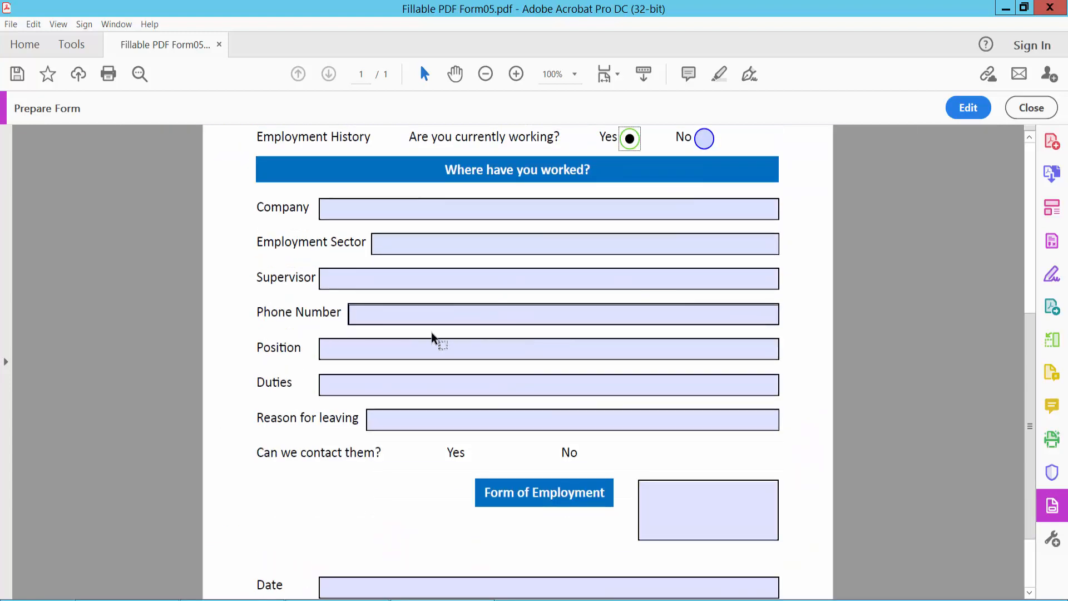
{"action": "left_click", "coordinate": [420, 349]}
{"action": "type", "text": "sjdfjs"}
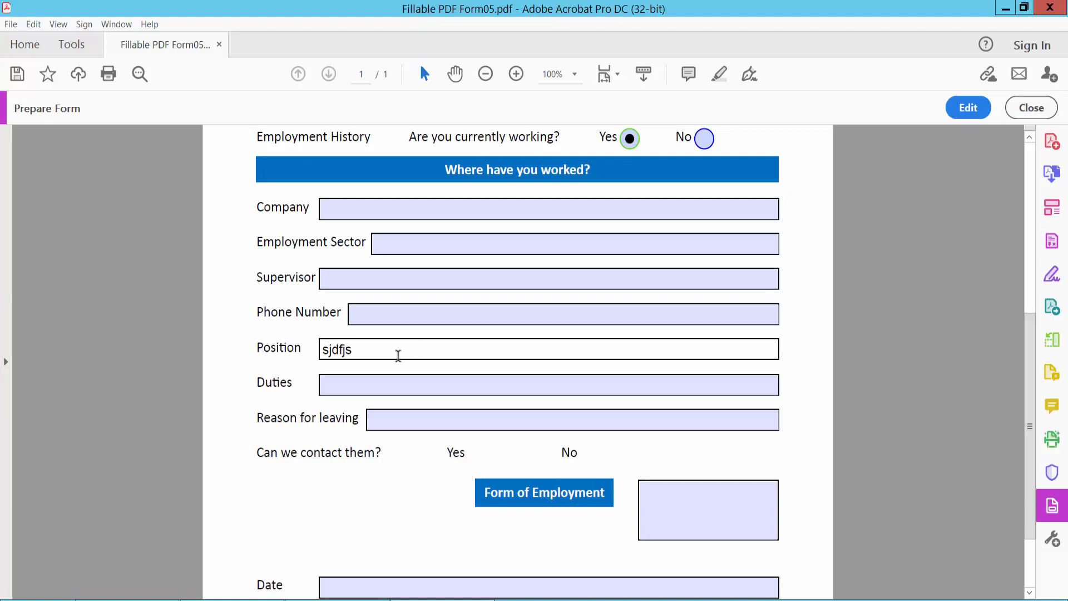
- Enter "sweedf" in the Duties field and check the Date field near the end of the form
{"action": "left_click", "coordinate": [387, 390]}
{"action": "type", "text": "sweedf"}
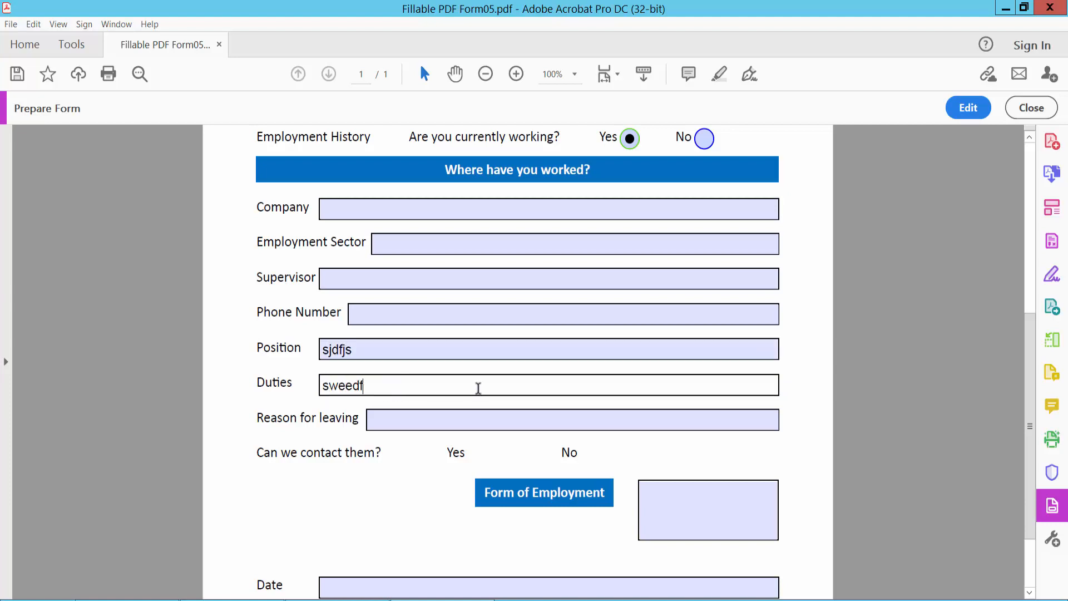
{"action": "scroll", "coordinate": [545, 272], "scroll_direction": "down", "scroll_amount": 3}
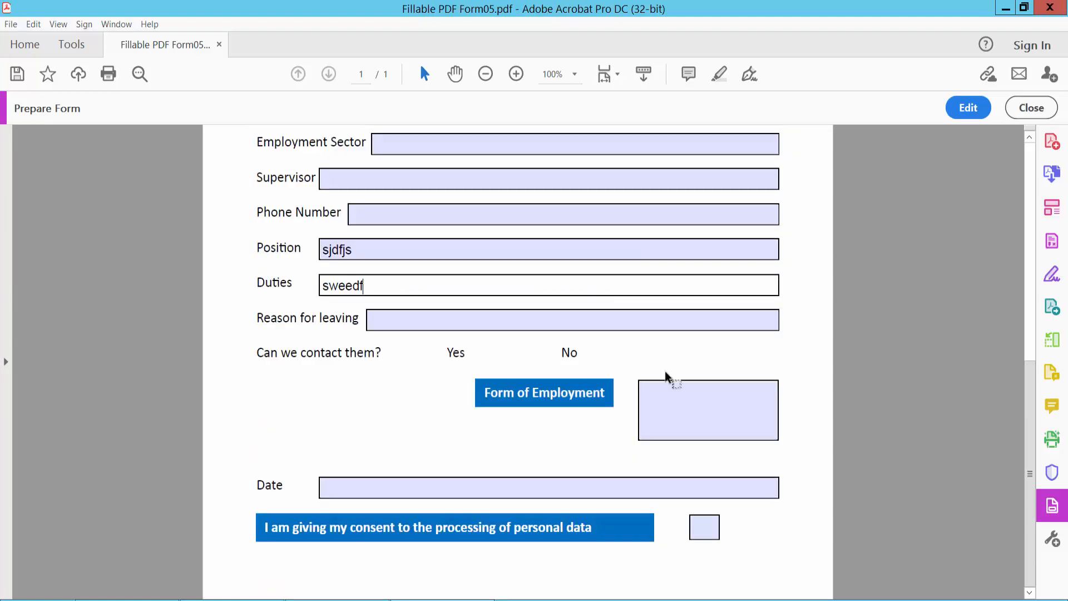
{"action": "left_click", "coordinate": [444, 488]}
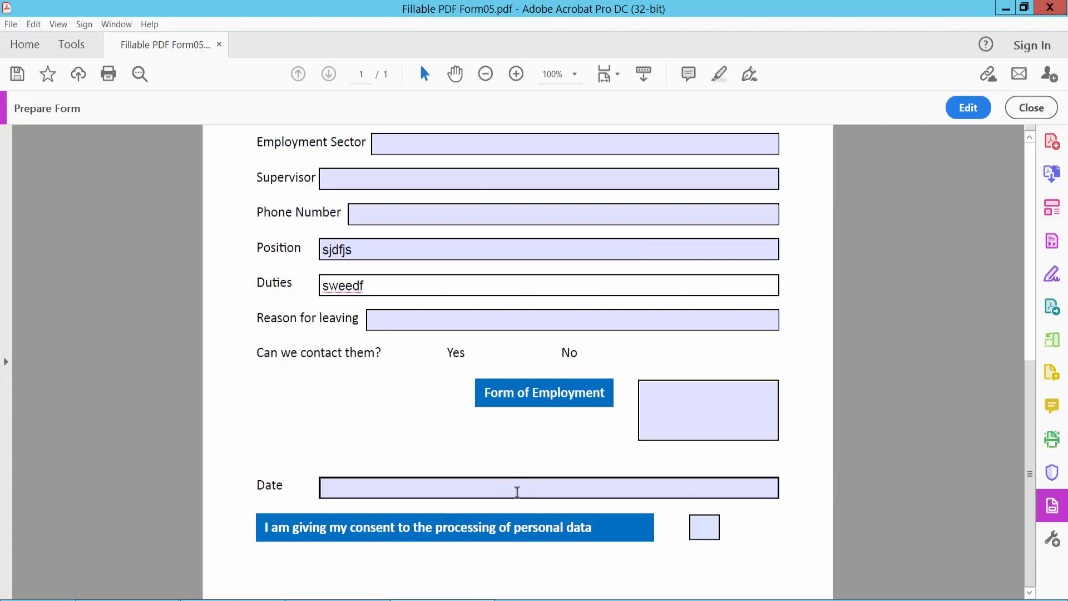
{"action": "scroll", "coordinate": [549, 484], "scroll_direction": "up", "scroll_amount": 1}
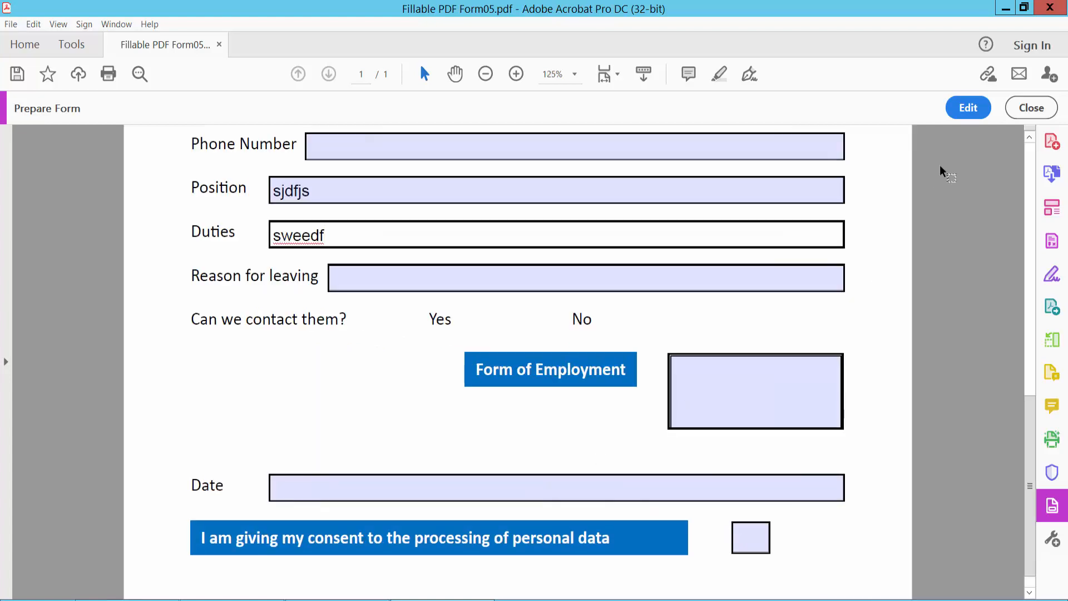
- Return to form editing and set the Date field's format category to Date with the mm/dd/yyyy option, then close its properties
{"action": "left_click", "coordinate": [969, 103]}
{"action": "scroll", "coordinate": [573, 272], "scroll_direction": "down", "scroll_amount": 1}
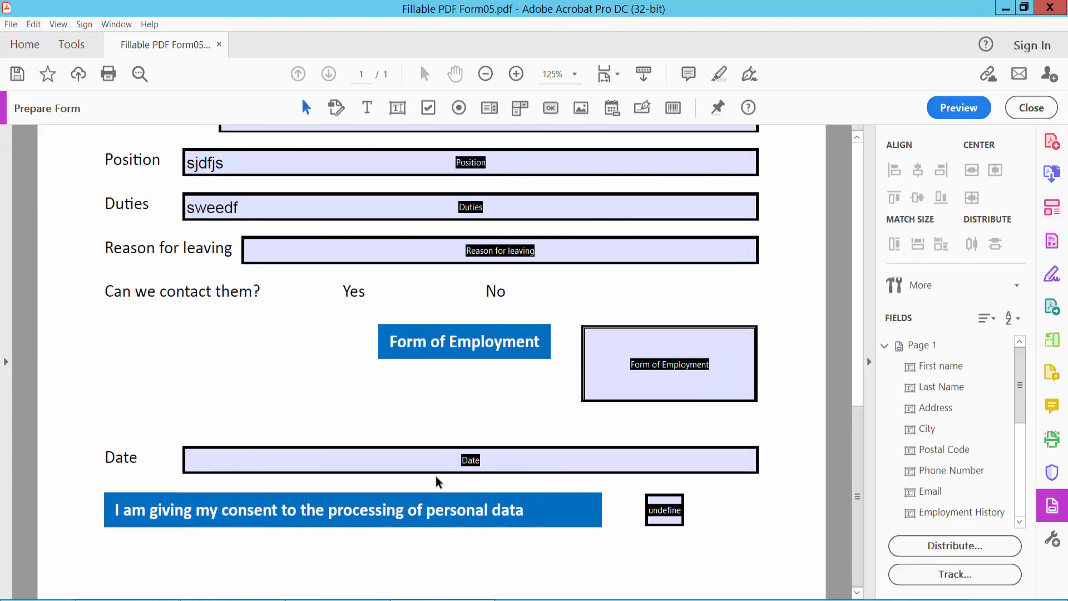
{"action": "right_click", "coordinate": [446, 464]}
{"action": "left_click", "coordinate": [497, 24]}
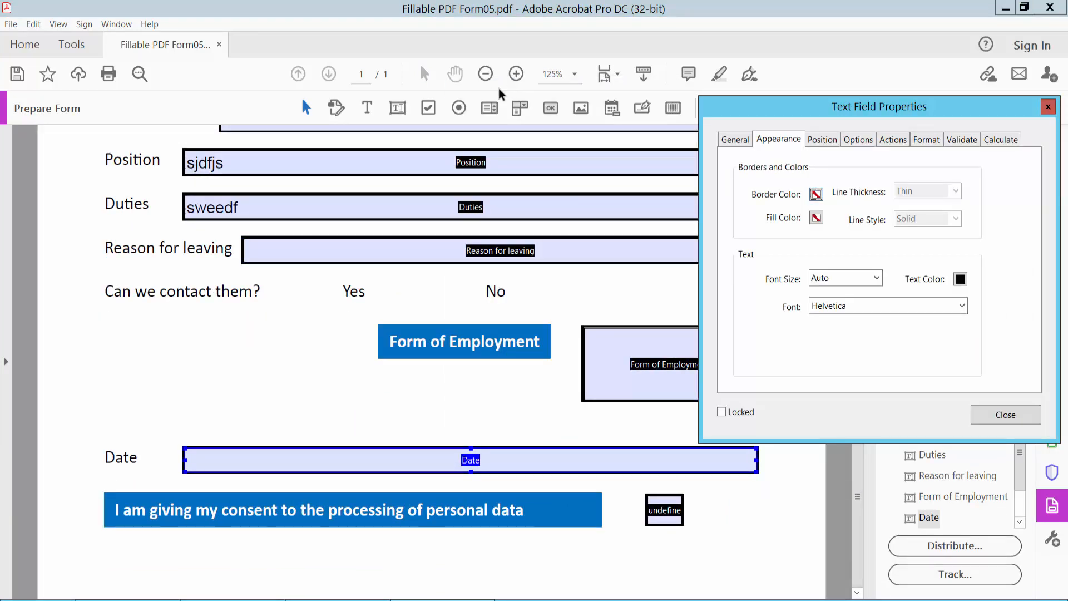
{"action": "left_click", "coordinate": [924, 141]}
{"action": "left_click", "coordinate": [899, 170]}
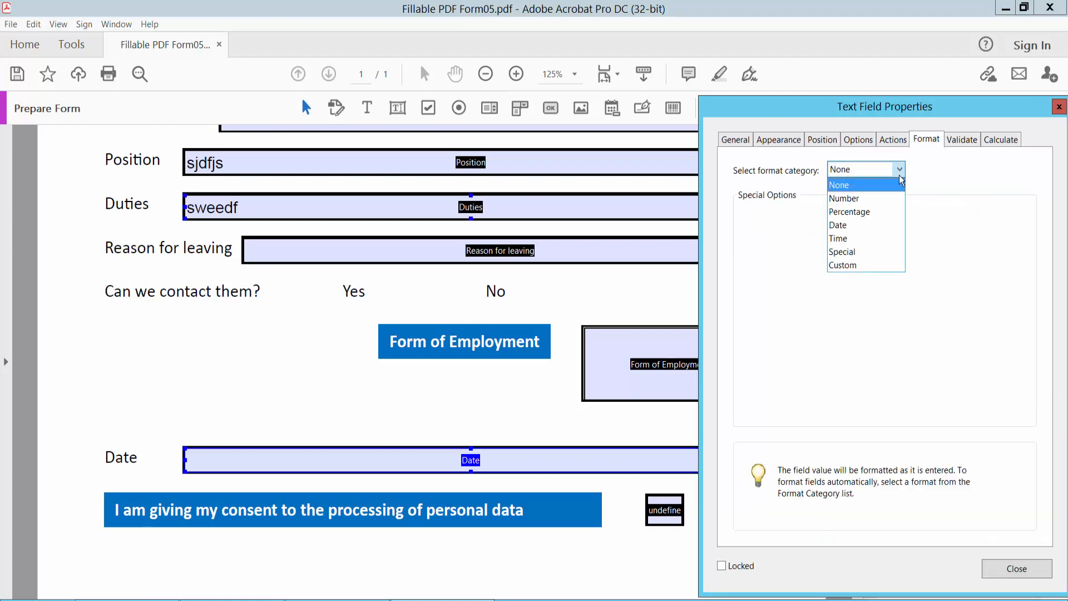
{"action": "left_click", "coordinate": [843, 233]}
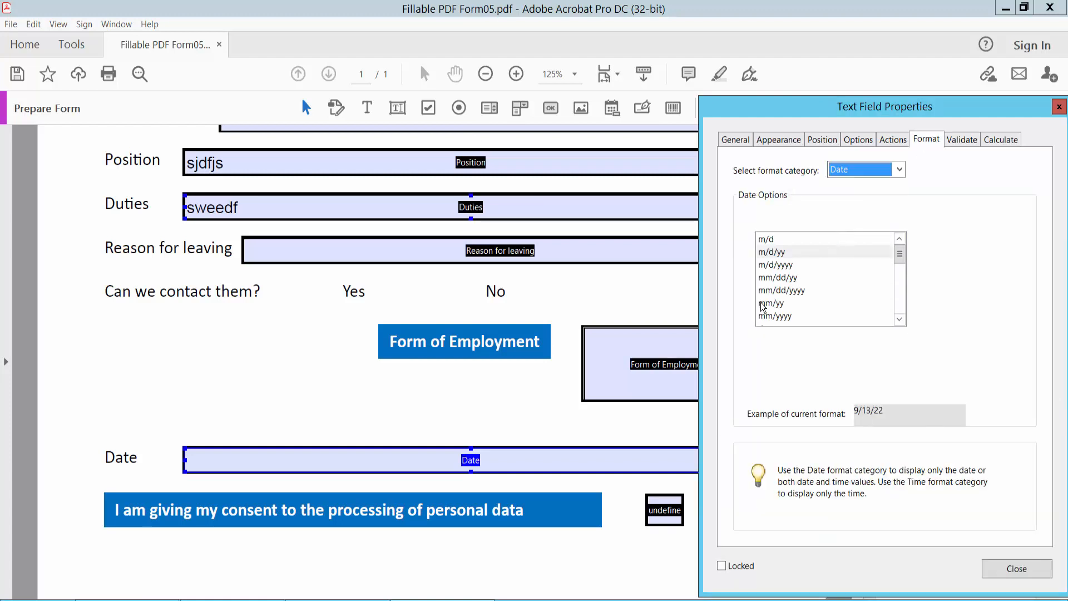
{"action": "left_click", "coordinate": [799, 292]}
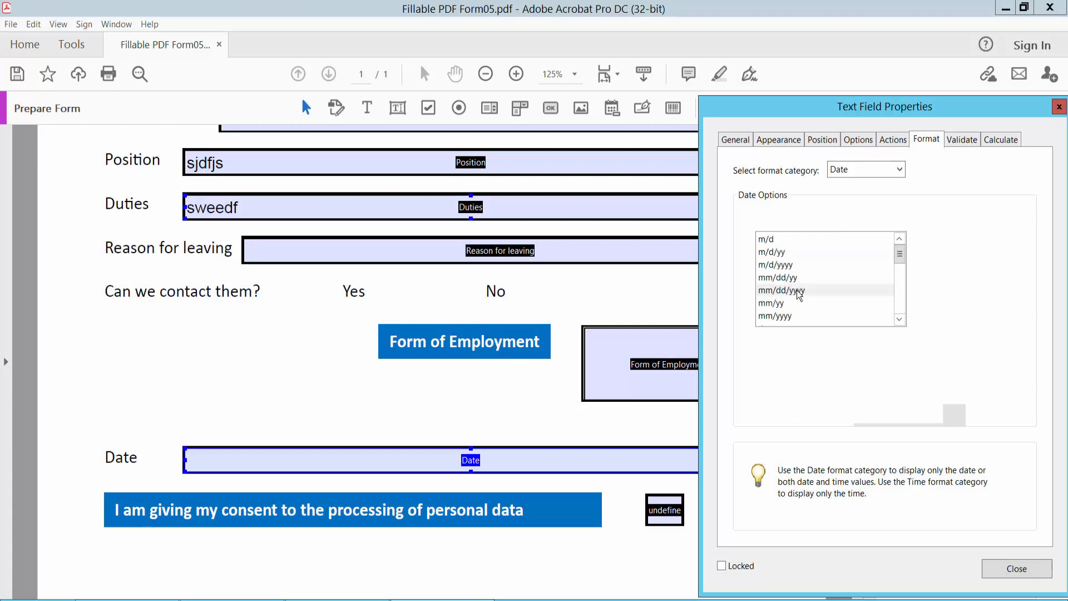
{"action": "left_click", "coordinate": [1007, 570]}
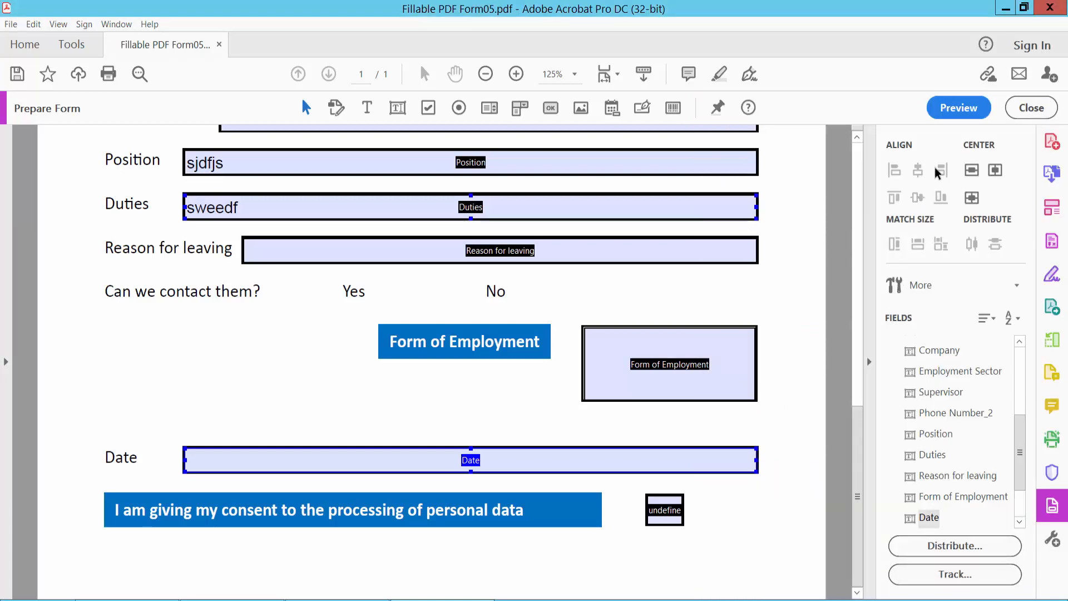
- Preview the form and pick September 22, 2022 from the Date field's calendar
{"action": "left_click", "coordinate": [947, 109]}
{"action": "left_click", "coordinate": [777, 453]}
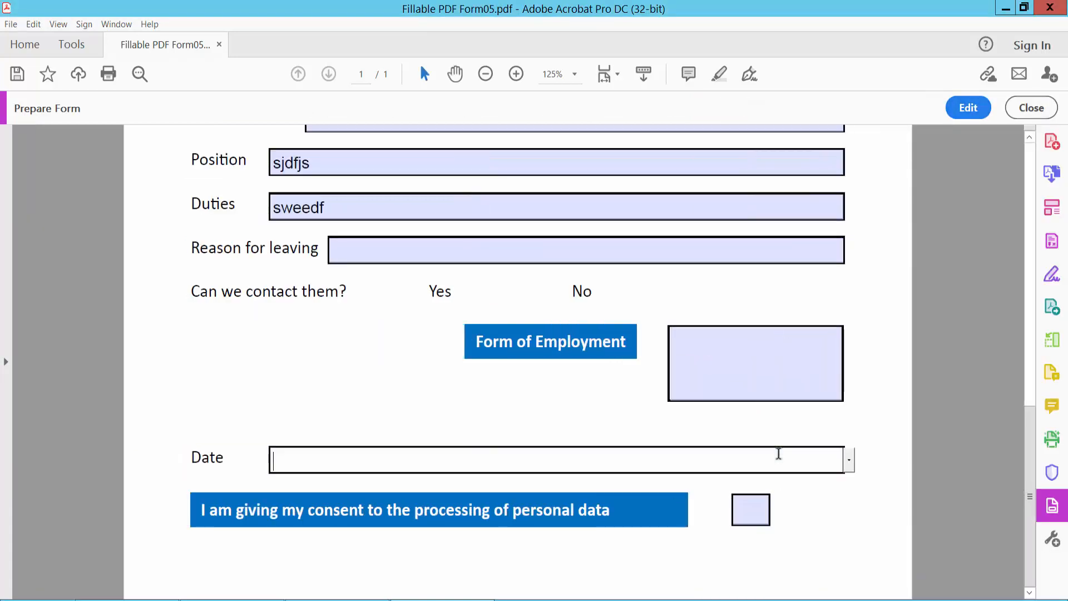
{"action": "left_click", "coordinate": [849, 462]}
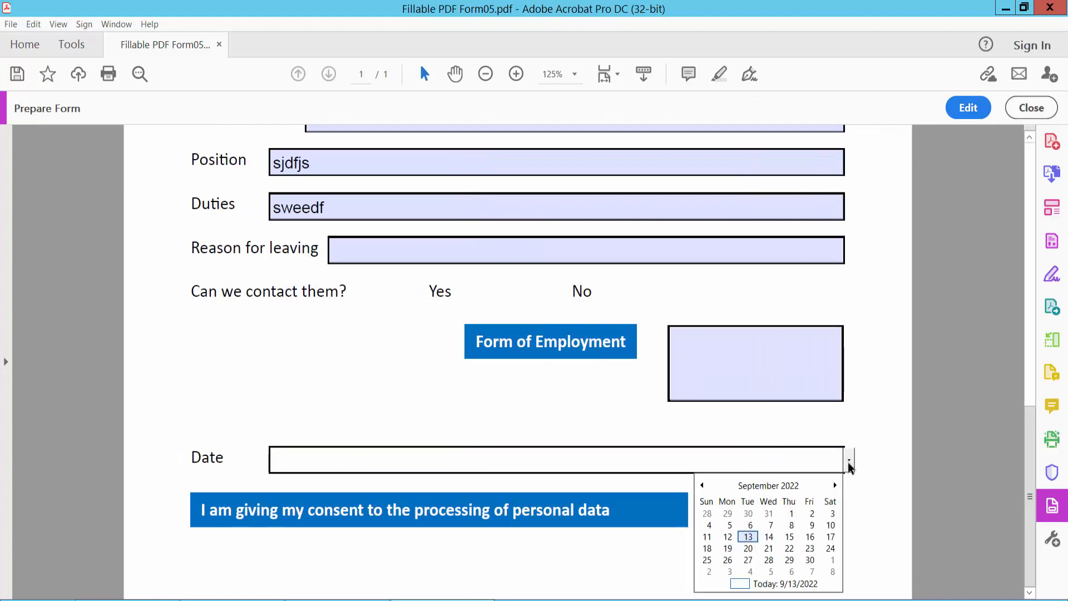
{"action": "left_click", "coordinate": [789, 550]}
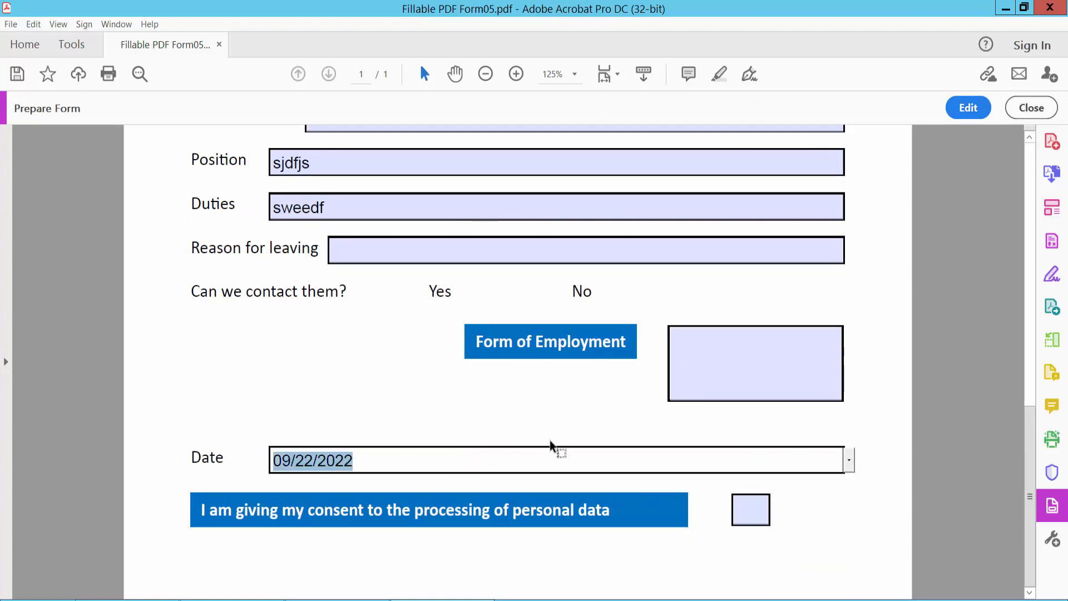
- Return to form editing, narrow the Date field to under half its width from its right edge, and make it slightly taller
{"action": "left_click", "coordinate": [969, 107]}
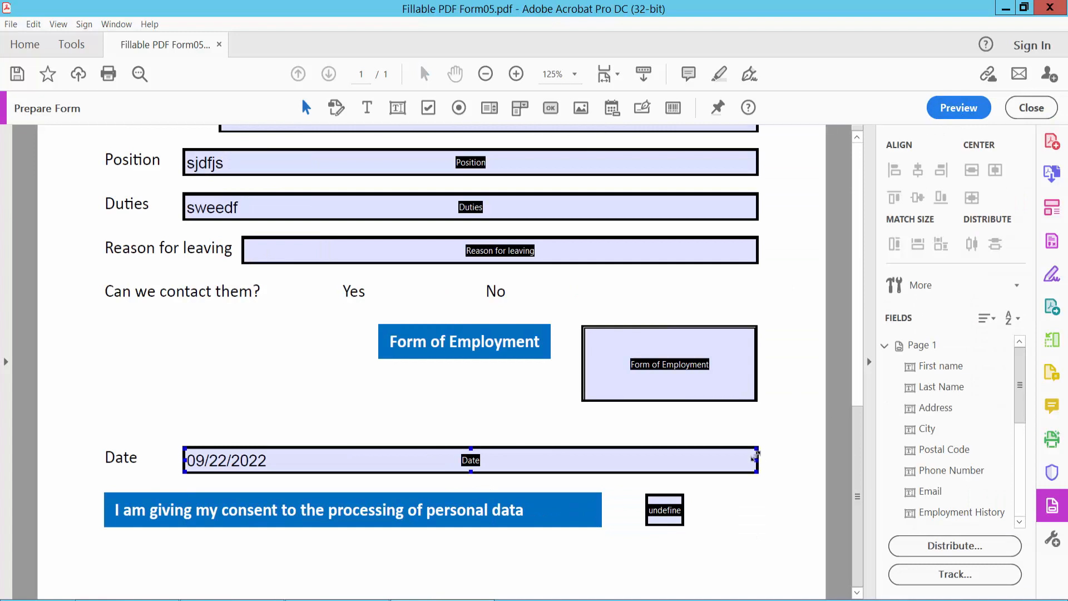
{"action": "left_click_drag", "start_coordinate": [755, 454], "coordinate": [402, 458]}
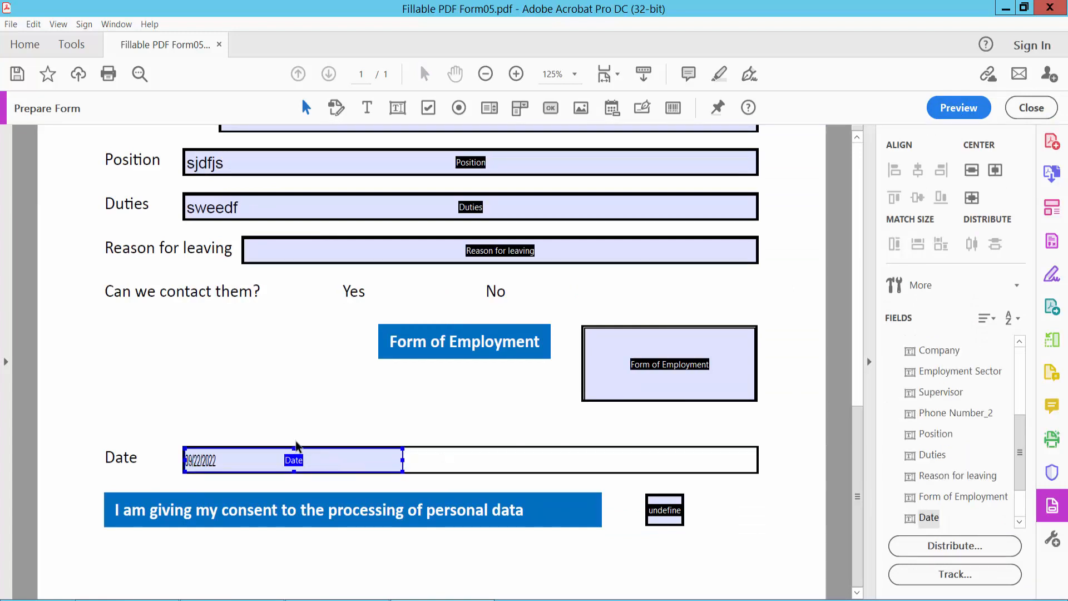
{"action": "left_click_drag", "start_coordinate": [293, 452], "coordinate": [295, 434]}
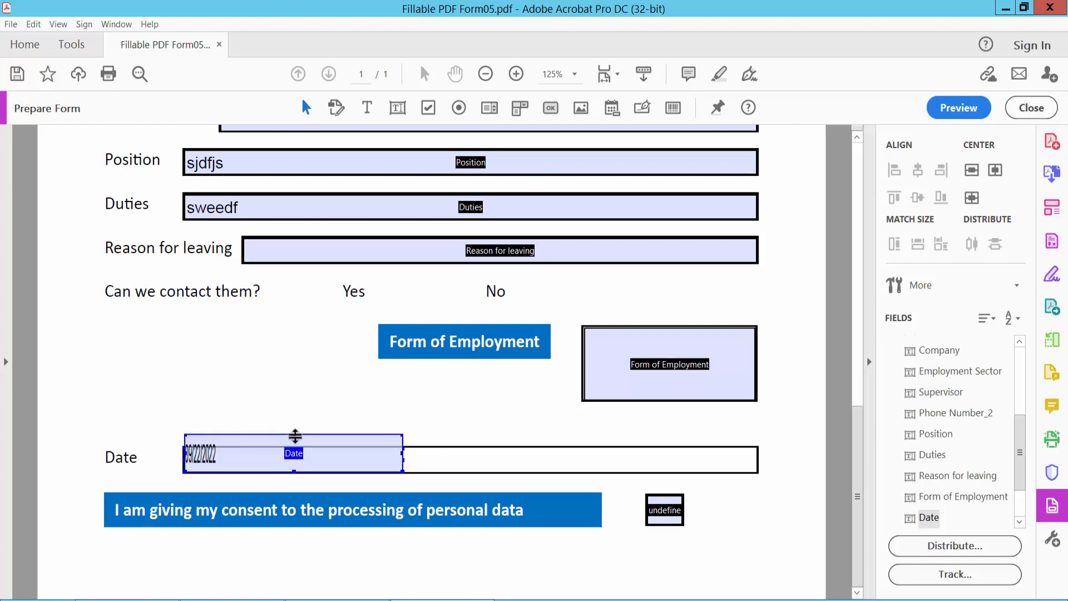
- Set the Date field's text alignment to Center and close its properties
{"action": "right_click", "coordinate": [312, 459]}
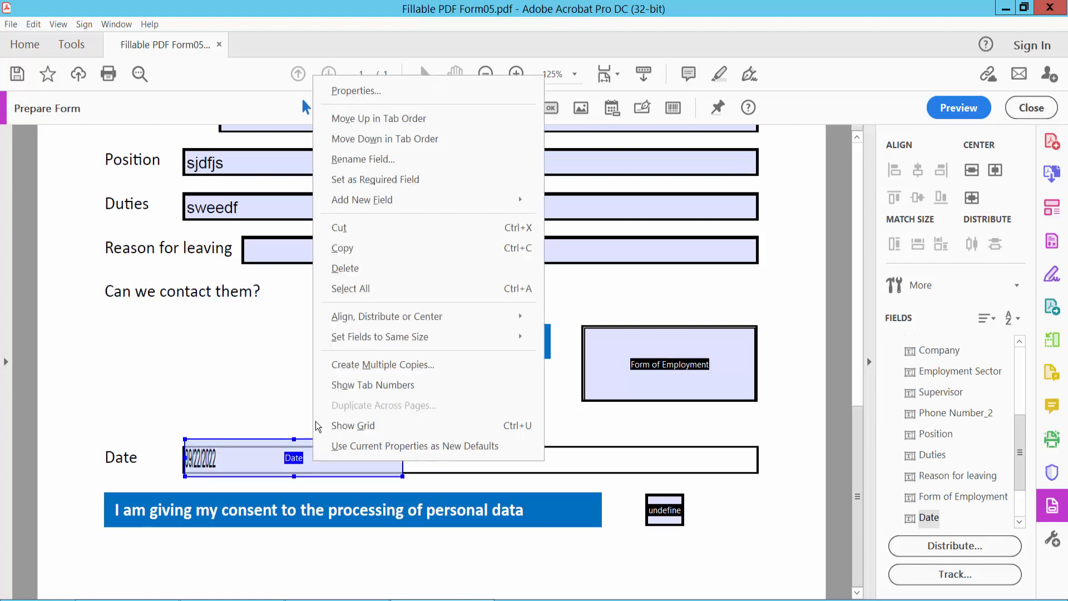
{"action": "left_click", "coordinate": [352, 92]}
{"action": "left_click", "coordinate": [779, 139]}
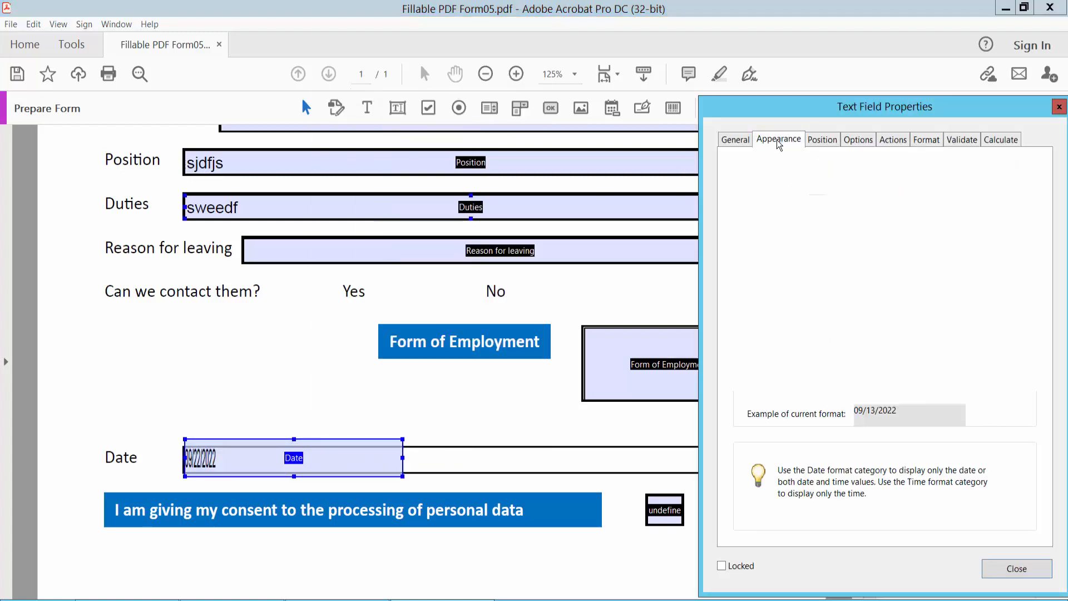
{"action": "left_click", "coordinate": [858, 139]}
{"action": "left_click", "coordinate": [834, 170]}
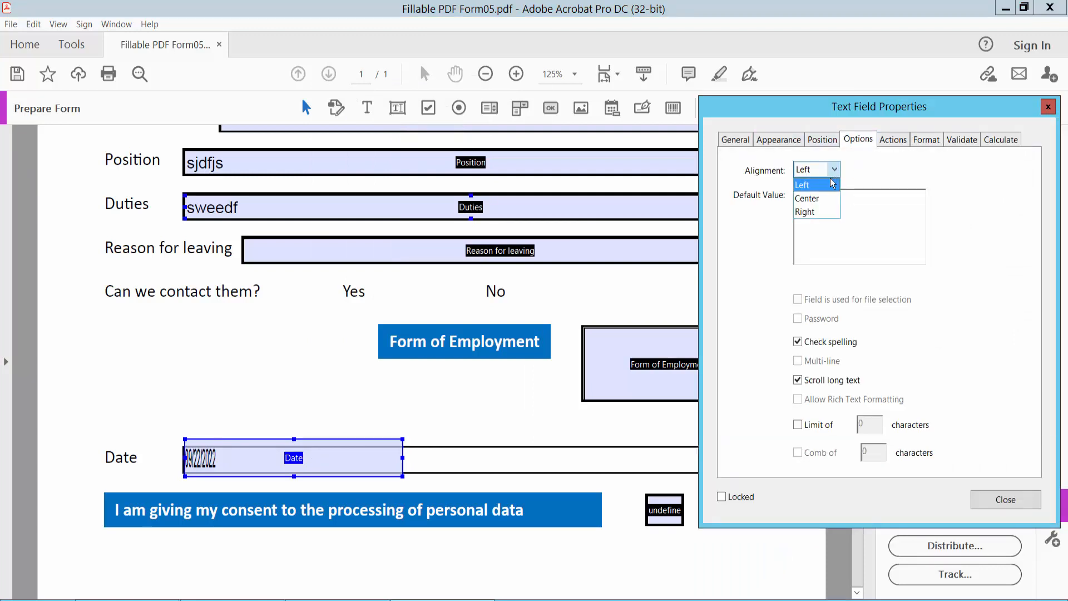
{"action": "left_click", "coordinate": [806, 193]}
{"action": "left_click", "coordinate": [993, 503]}
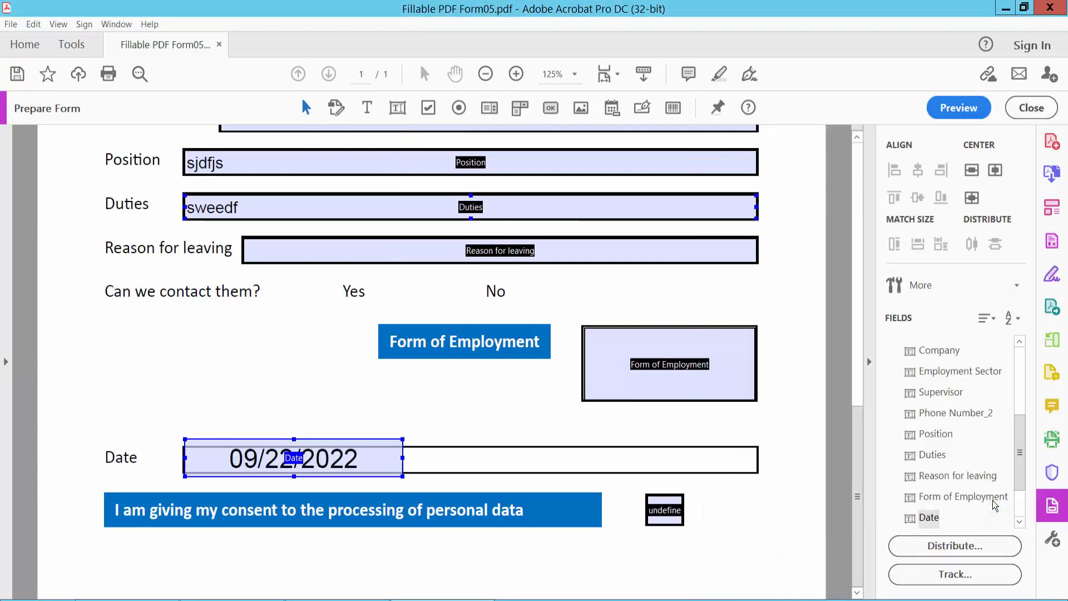
- Preview the form and look over the Date field and the rest of the page
{"action": "left_click", "coordinate": [959, 107]}
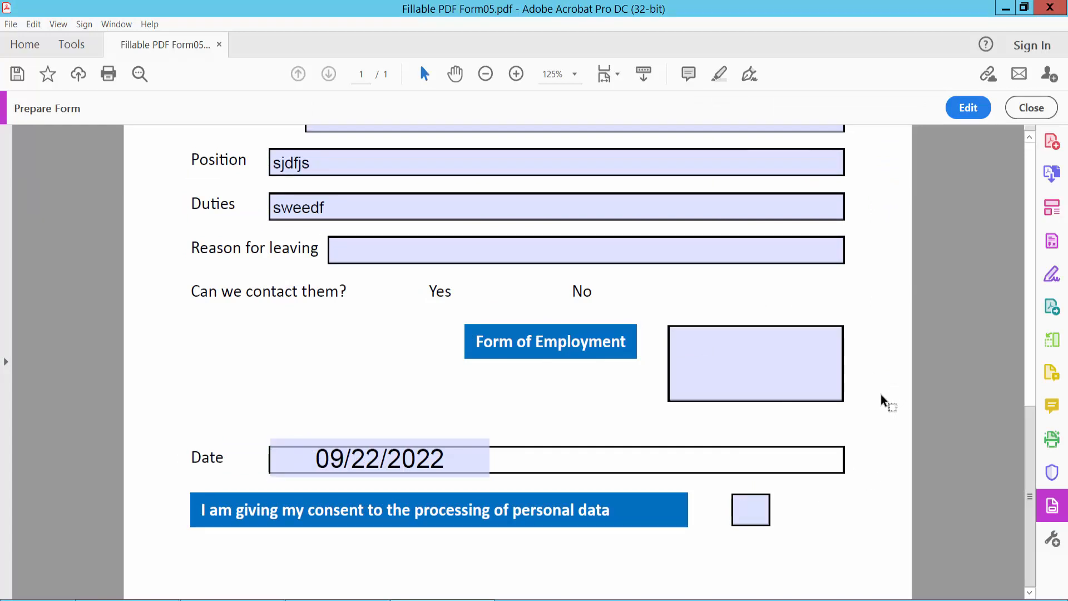
{"action": "scroll", "coordinate": [734, 409], "scroll_direction": "down", "scroll_amount": 2}
{"action": "scroll", "coordinate": [735, 409], "scroll_direction": "up", "scroll_amount": 5}
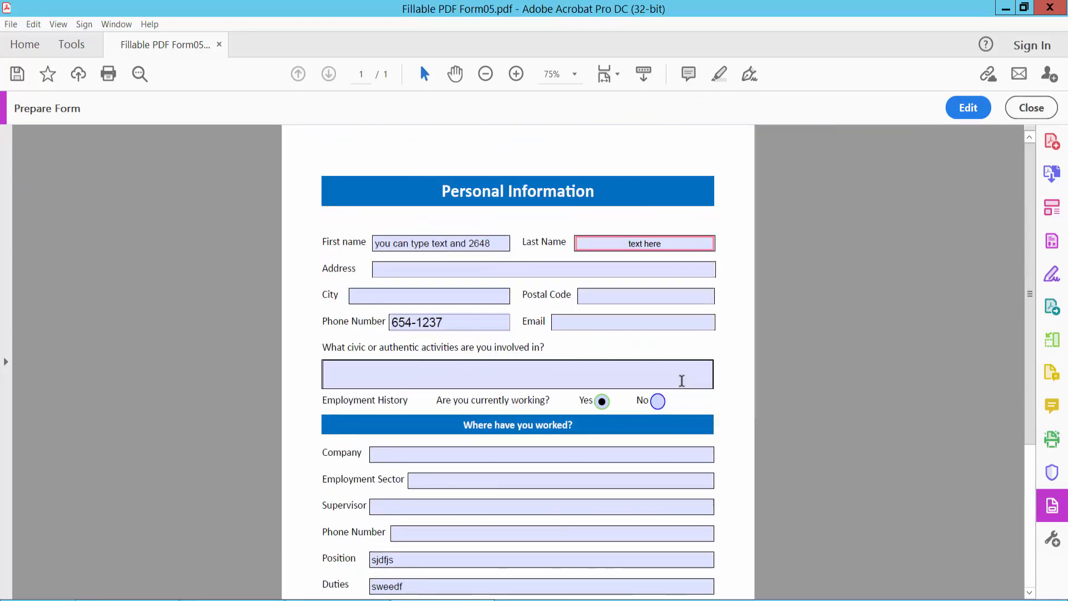
- Bring up the file commands for the form
{"action": "left_click", "coordinate": [11, 24]}
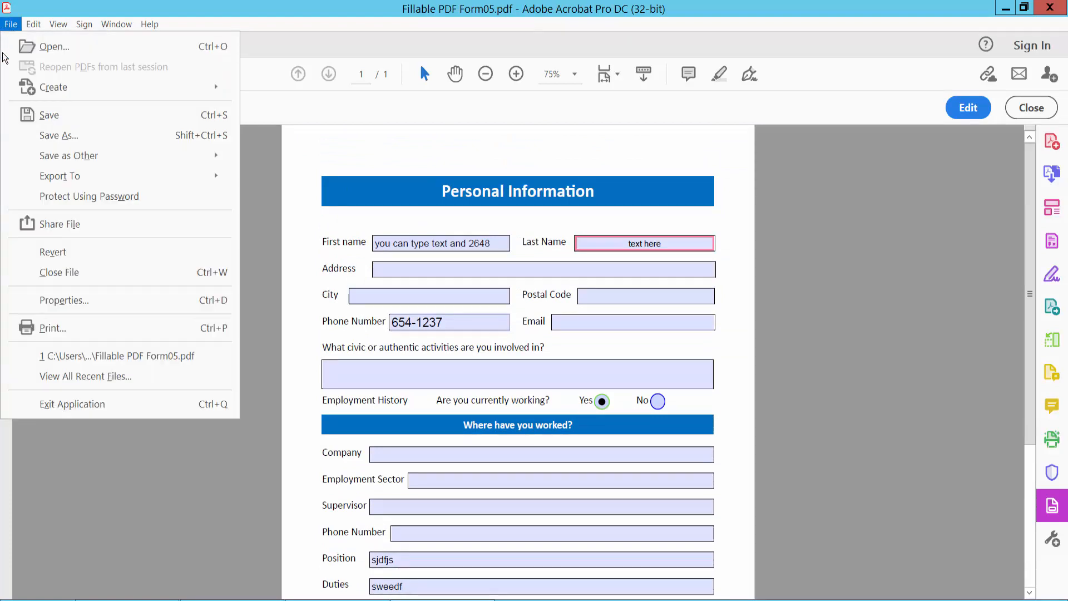